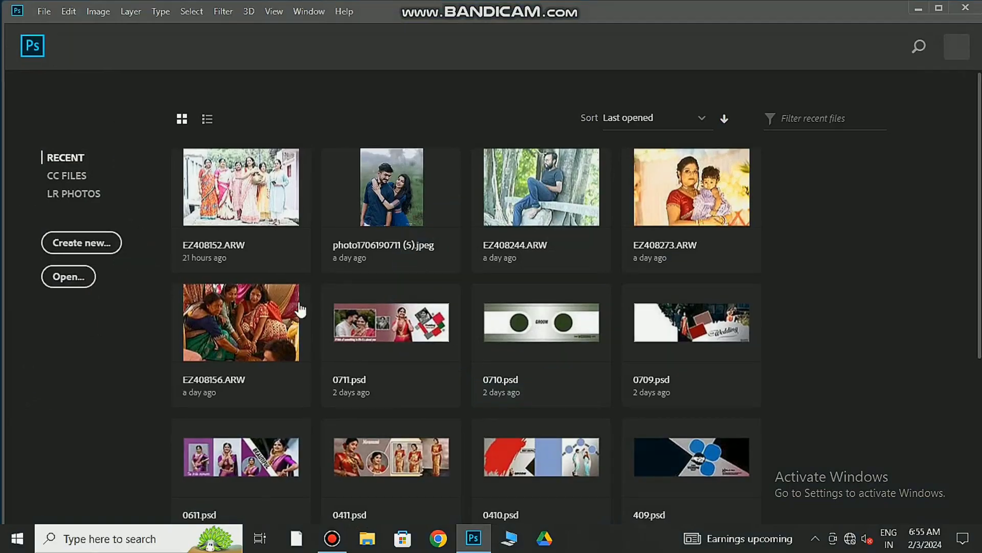
# - Create a new blank white 36 × 12 in document at 300 ppi
pyautogui.hotkey('ctrl', 'n')
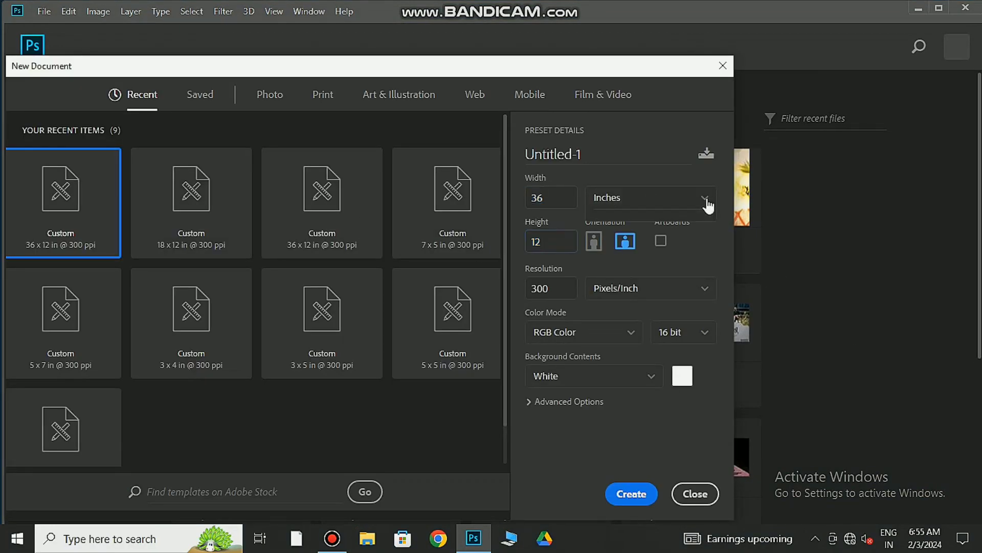
pyautogui.press('Return')
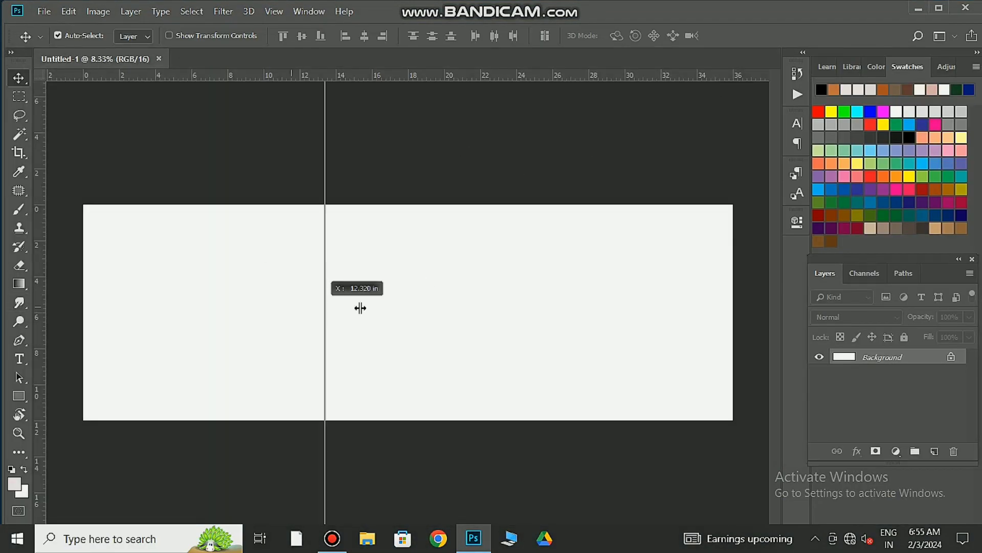
# - Add a guide at the canvas centre and draw a black rectangle on the right half
pyautogui.moveTo(361, 307); pyautogui.dragTo(408, 315)
pyautogui.press('u')
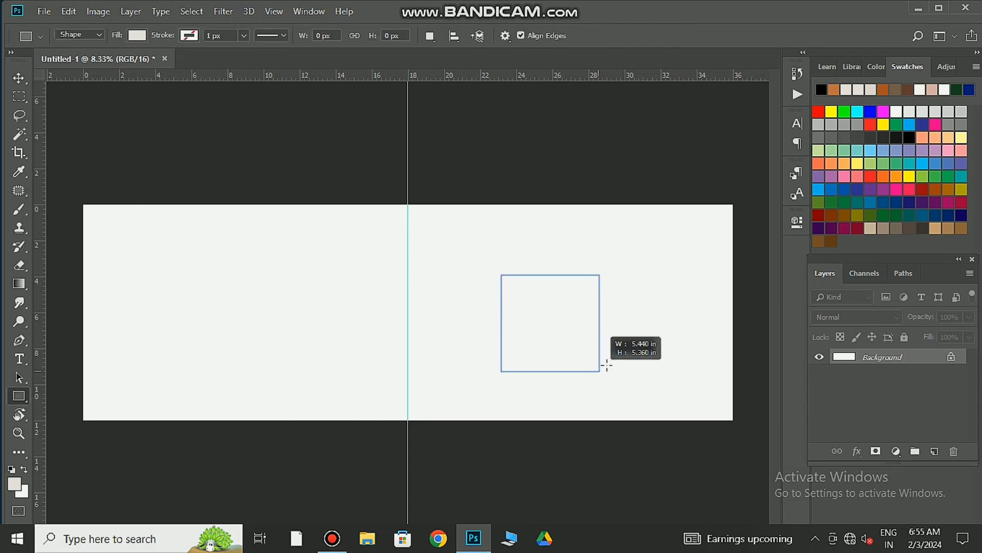
pyautogui.moveTo(607, 364); pyautogui.dragTo(673, 379)
pyautogui.click(136, 35)
pyautogui.click(60, 81)
pyautogui.click(135, 36)
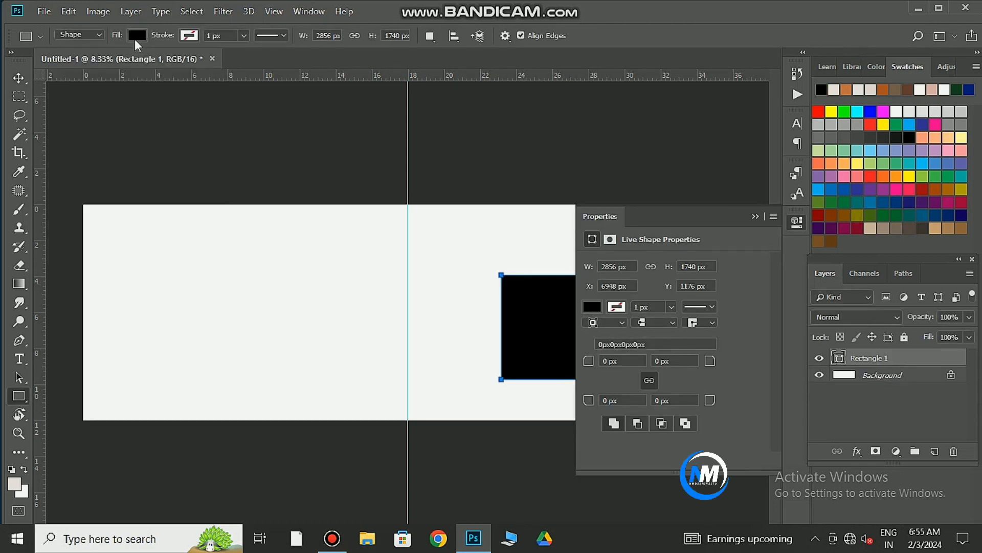
# - Draw an orange circle over the rectangle's left edge
pyautogui.rightClick(18, 396)
pyautogui.click(76, 423)
pyautogui.moveTo(480, 271); pyautogui.dragTo(593, 390)
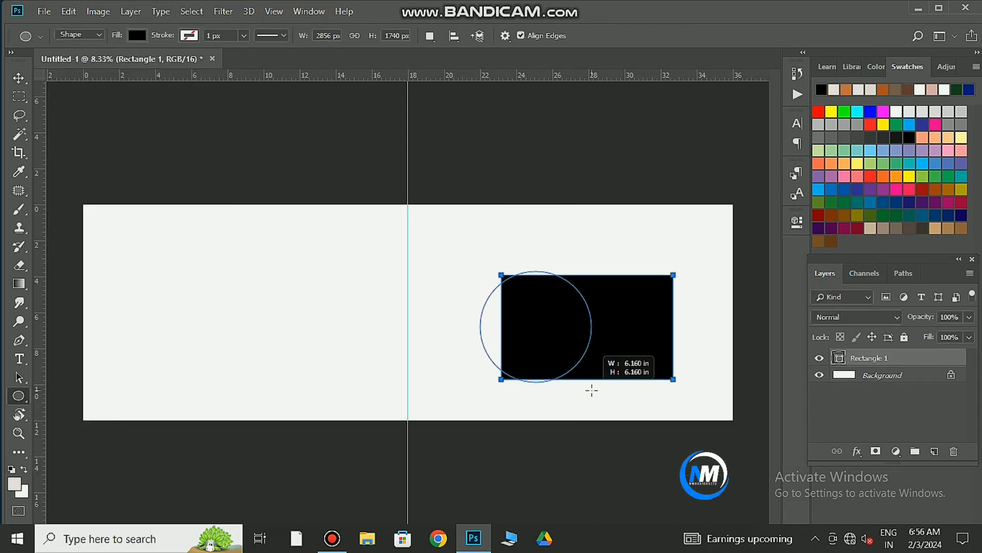
pyautogui.click(592, 324)
pyautogui.click(610, 366)
# - Align the circle with the rectangle's top and squash it to the rectangle's height
pyautogui.click(18, 78)
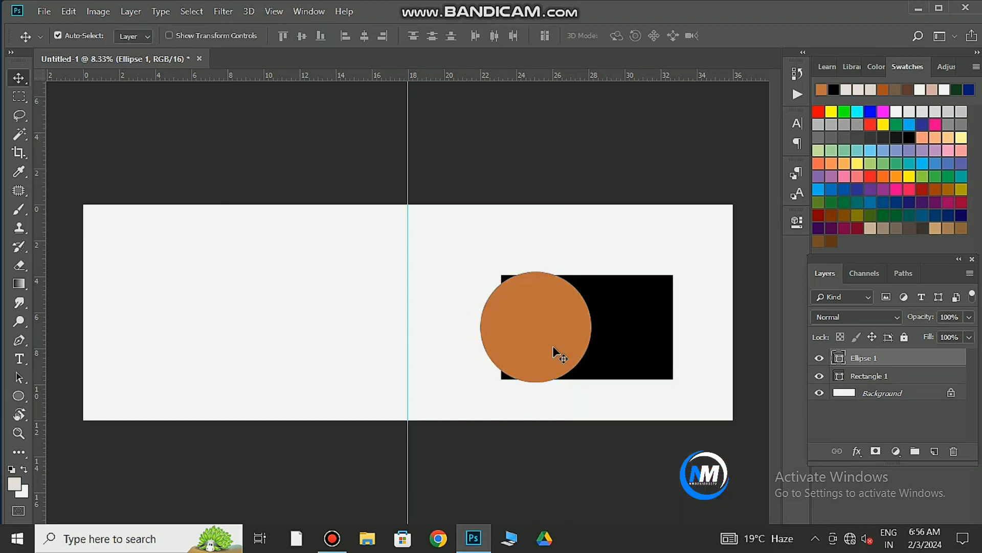
pyautogui.scroll(3, 557, 352)
pyautogui.moveTo(463, 329); pyautogui.dragTo(359, 348)
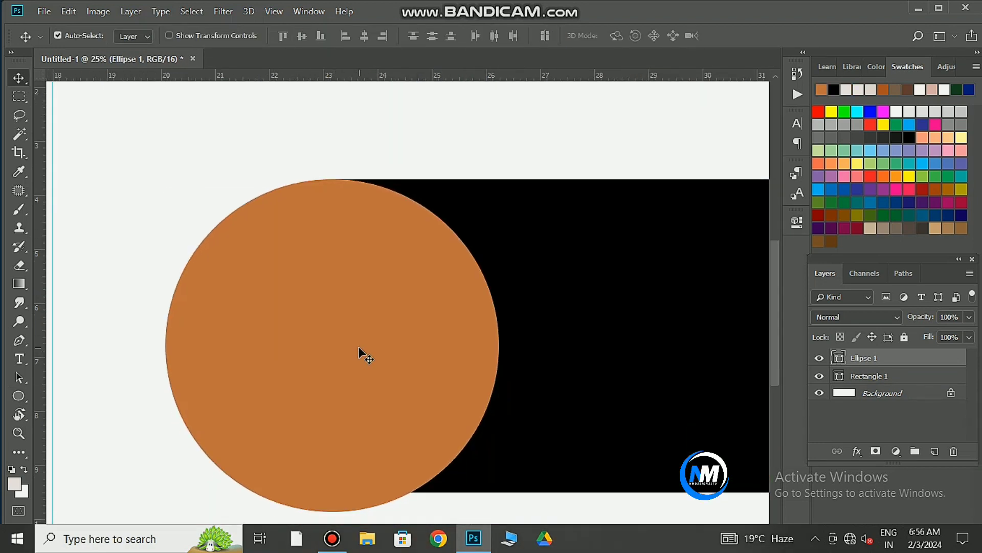
pyautogui.hotkey('ctrl', 't')
pyautogui.moveTo(333, 509); pyautogui.dragTo(333, 492)
pyautogui.press('Return')
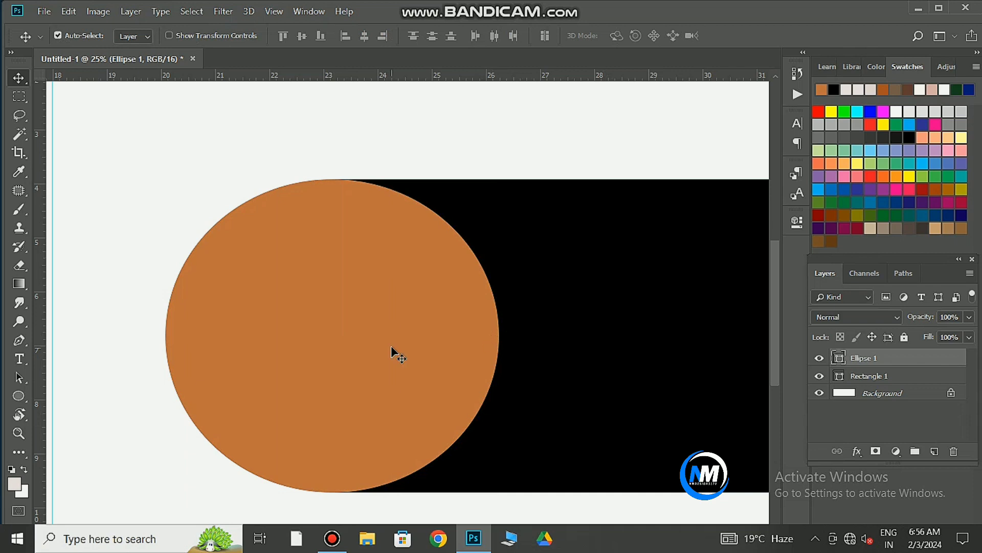
pyautogui.moveTo(391, 353); pyautogui.dragTo(396, 356)
# - Merge the rectangle and circle into one orange shape and move it left and up
pyautogui.keyDown('shift'); pyautogui.click(869, 375); pyautogui.keyUp('shift')
pyautogui.rightClick(868, 376)
pyautogui.click(724, 400)
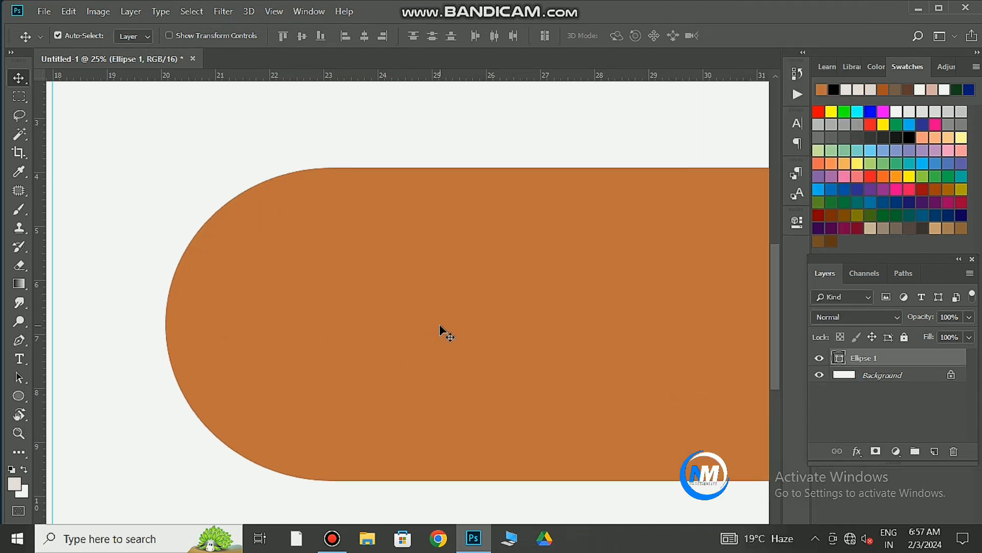
pyautogui.scroll(-3, 441, 334)
pyautogui.moveTo(545, 306)
pyautogui.mouseDown()
pyautogui.moveTo(554, 316)
pyautogui.moveTo(345, 269)
pyautogui.mouseUp()
pyautogui.click(881, 375)
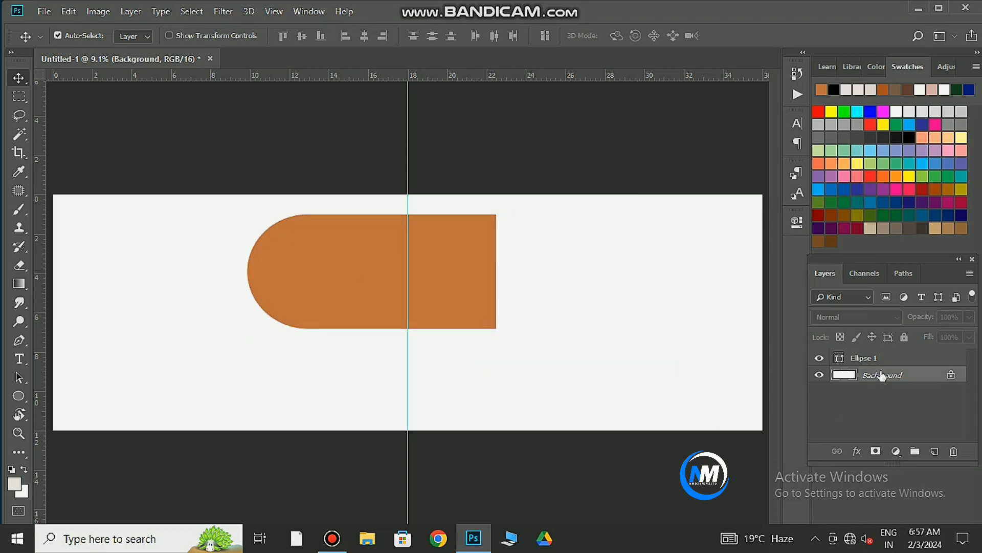
pyautogui.rightClick(34, 385)
pyautogui.click(66, 395)
# - Draw and size a black rectangle at the bottom right of the spread
pyautogui.moveTo(579, 274); pyautogui.dragTo(761, 432)
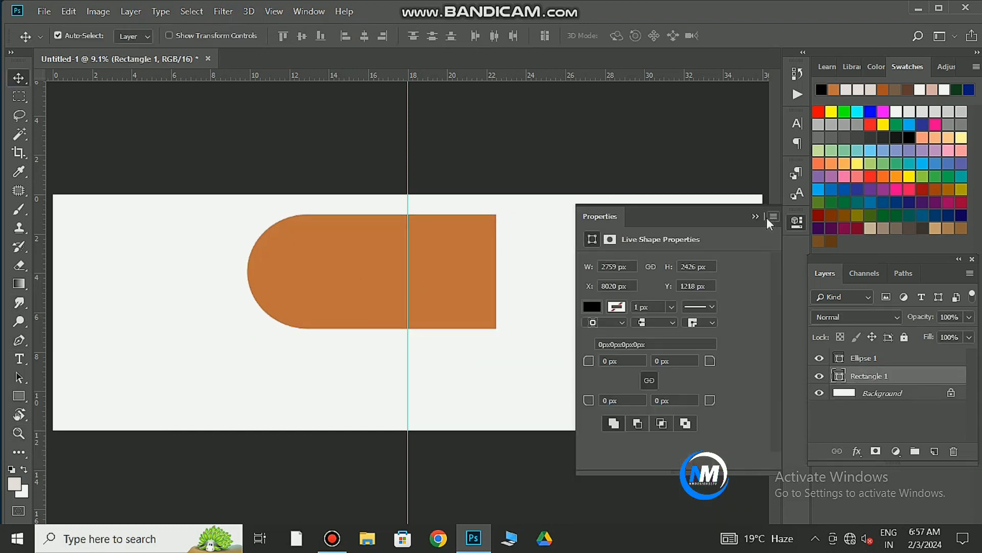
pyautogui.click(767, 217)
pyautogui.hotkey('ctrl', 't')
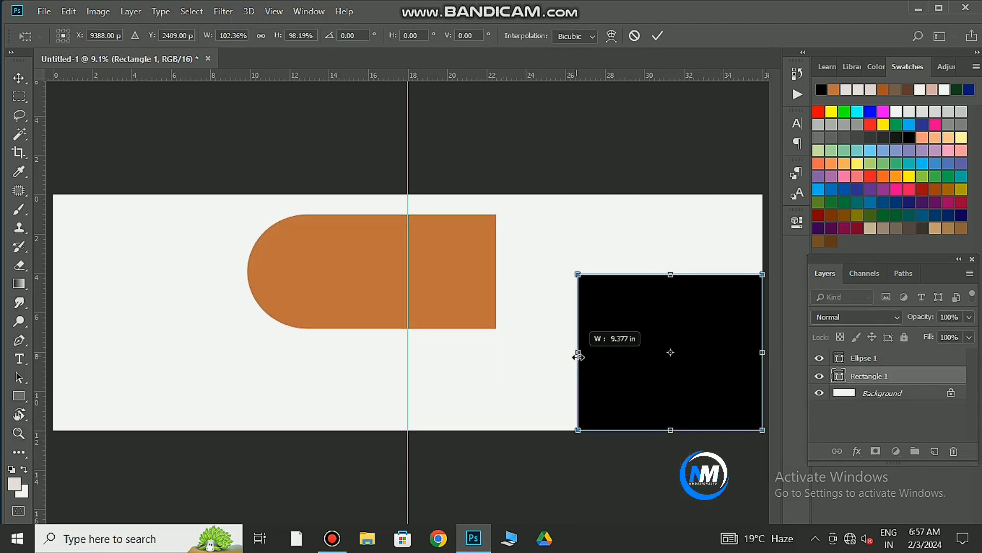
pyautogui.press('Return')
# - Move the orange pill onto the black rectangle and tilt it diagonally
pyautogui.press('v')
pyautogui.moveTo(460, 278); pyautogui.dragTo(667, 268)
pyautogui.hotkey('ctrl', 't')
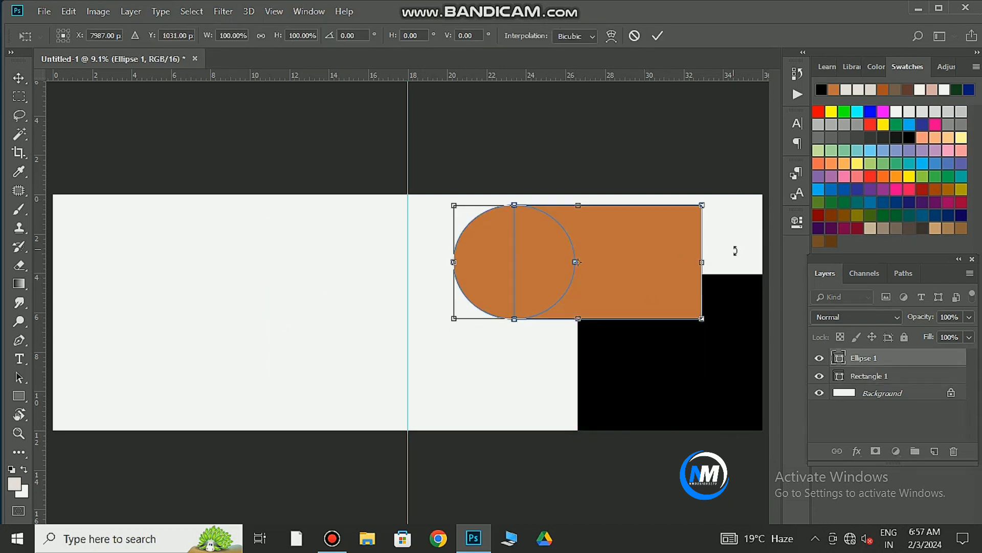
pyautogui.moveTo(735, 250); pyautogui.dragTo(738, 220)
pyautogui.moveTo(676, 233); pyautogui.dragTo(741, 239)
pyautogui.moveTo(699, 281); pyautogui.dragTo(693, 287)
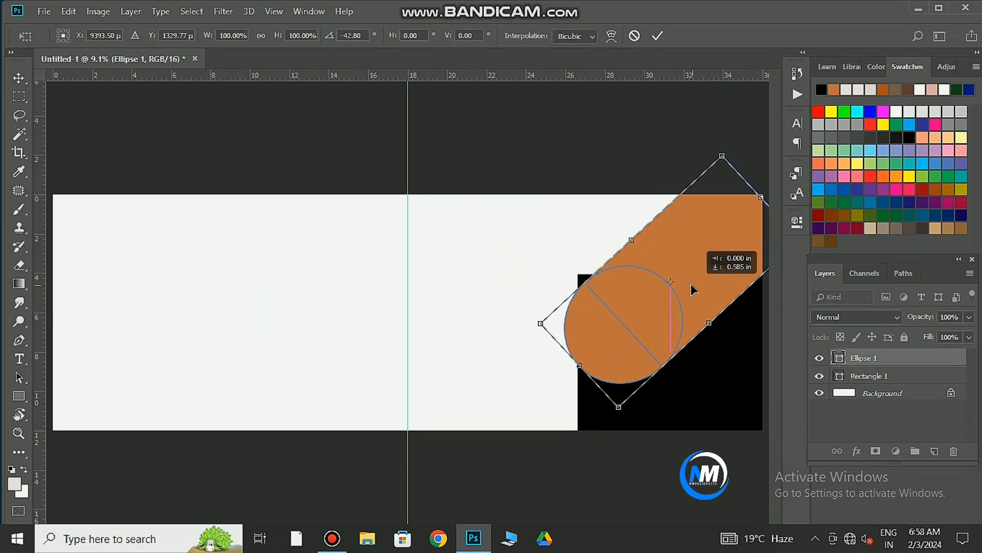
# - Move the black rectangle down, widen it and slant its top edge
pyautogui.click(657, 36)
pyautogui.moveTo(681, 383); pyautogui.dragTo(669, 427)
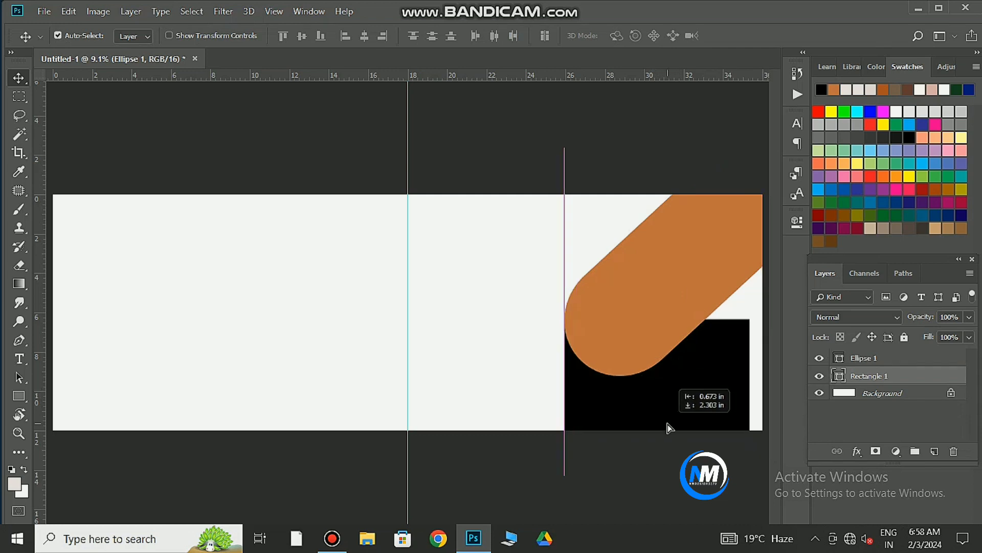
pyautogui.hotkey('ctrl', 't')
pyautogui.moveTo(750, 397); pyautogui.dragTo(763, 397)
pyautogui.moveTo(762, 319); pyautogui.dragTo(769, 267)
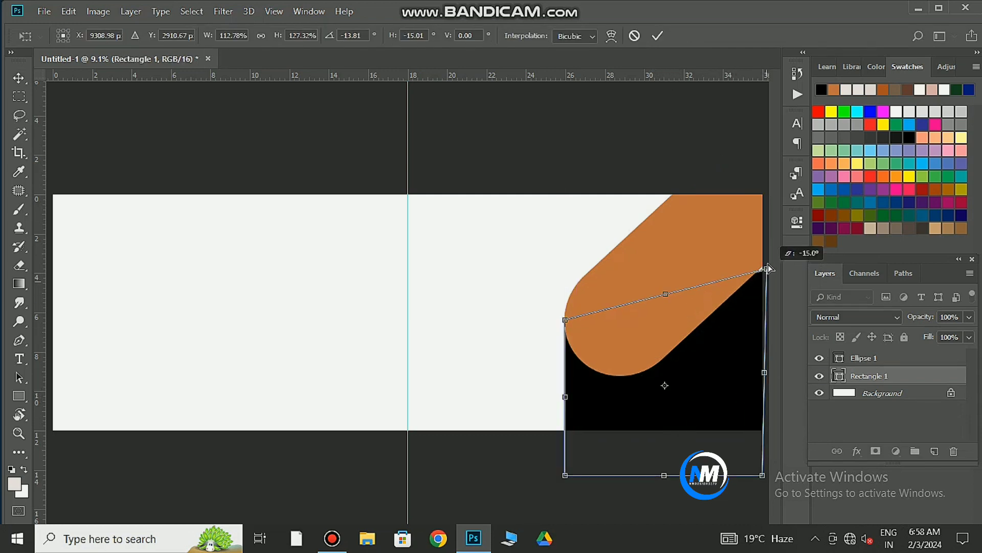
pyautogui.click(658, 37)
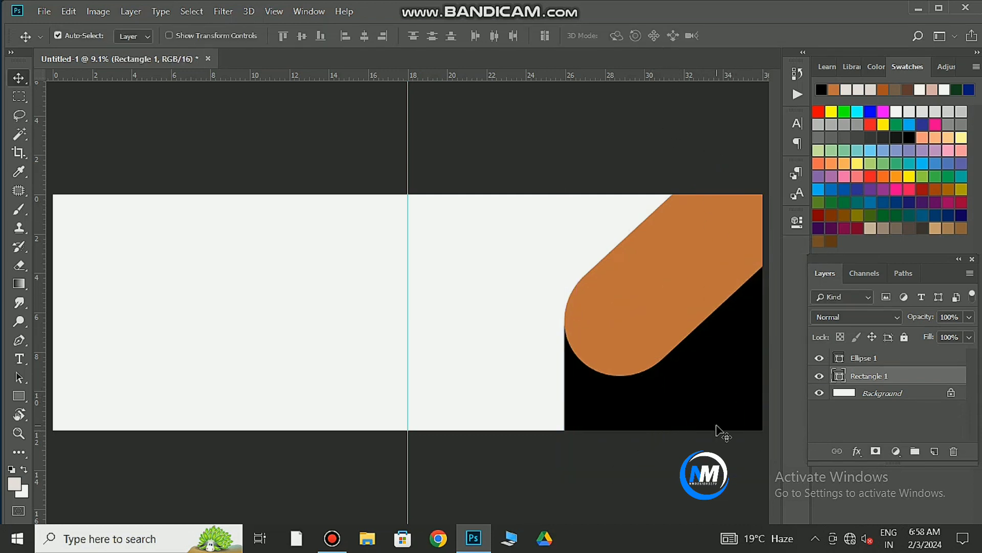
# - Make the copied pill blue and shift the orange original down to leave a rim
pyautogui.click(664, 323)
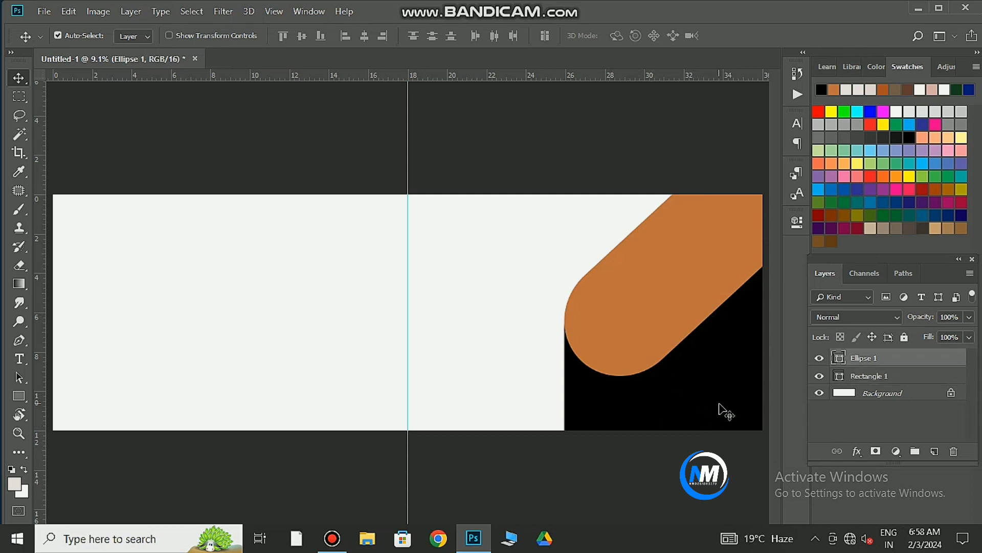
pyautogui.doubleClick(840, 357)
pyautogui.click(875, 263)
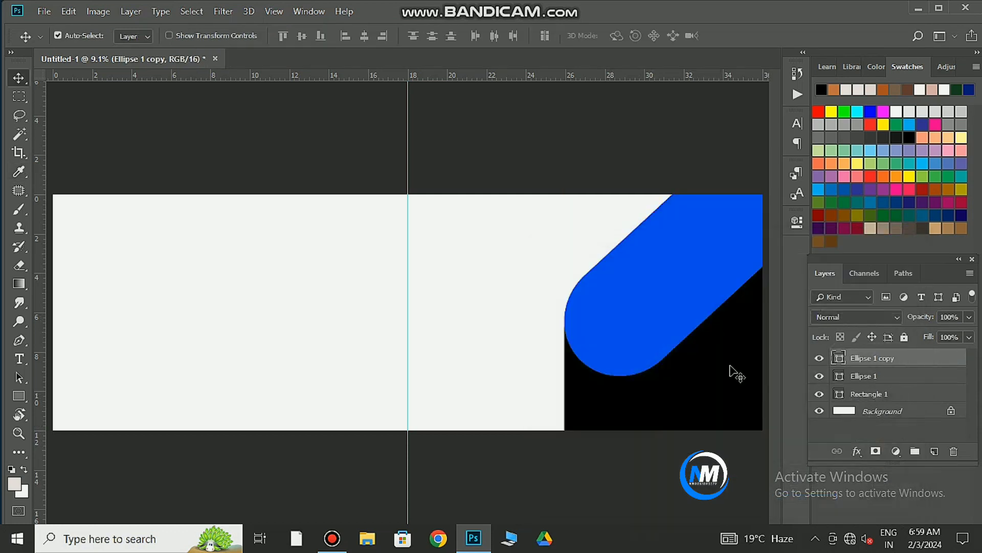
pyautogui.click(870, 376)
pyautogui.hotkey('ctrl', 't')
pyautogui.moveTo(651, 327); pyautogui.dragTo(652, 337)
pyautogui.press('Return')
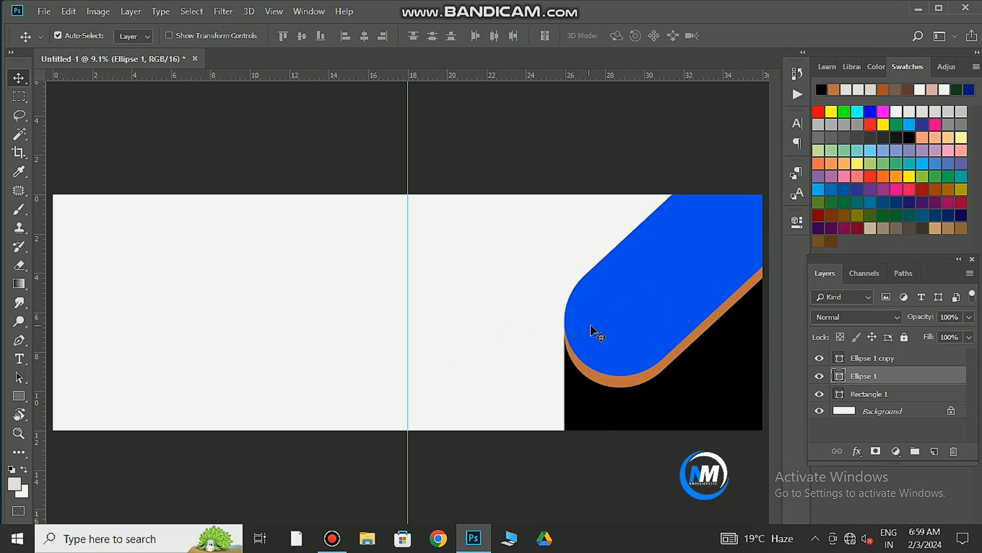
pyautogui.click(551, 318)
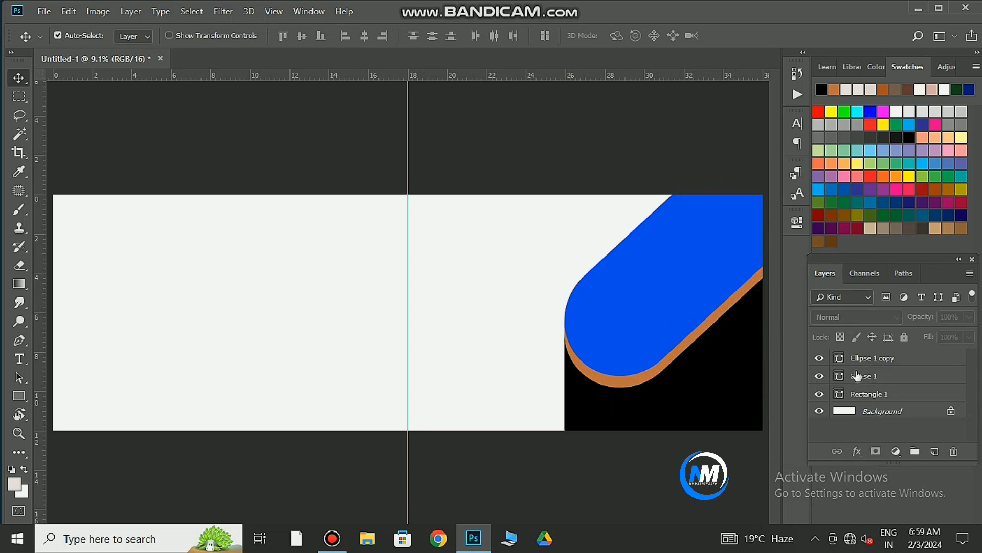
# - Copy the three shape layers to the left half and rotate them 180°
pyautogui.click(865, 358)
pyautogui.keyDown('shift'); pyautogui.click(865, 394); pyautogui.keyUp('shift')
pyautogui.moveTo(716, 351); pyautogui.dragTo(322, 359)
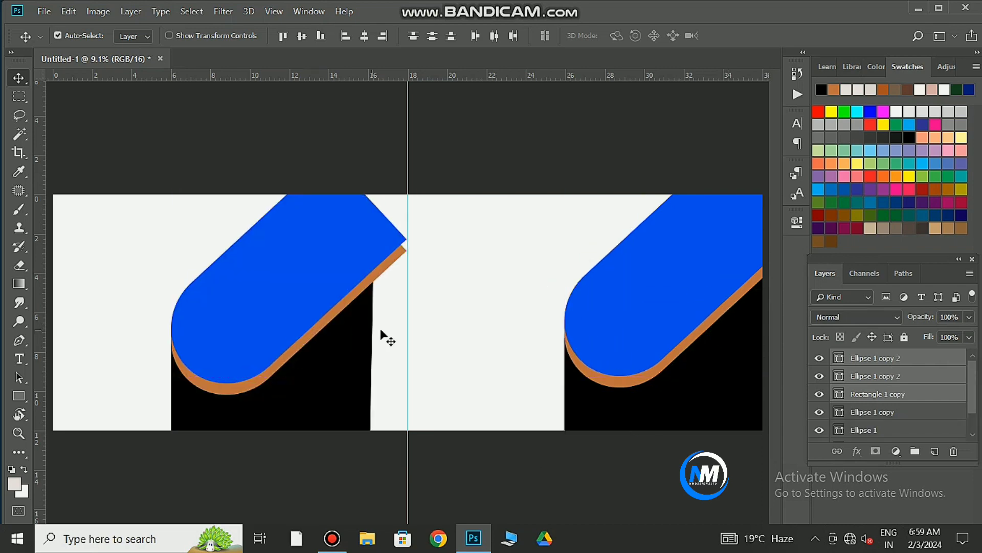
pyautogui.hotkey('ctrl', 't')
pyautogui.moveTo(147, 467)
pyautogui.mouseDown()
pyautogui.moveTo(160, 404)
pyautogui.moveTo(173, 449)
pyautogui.mouseUp()
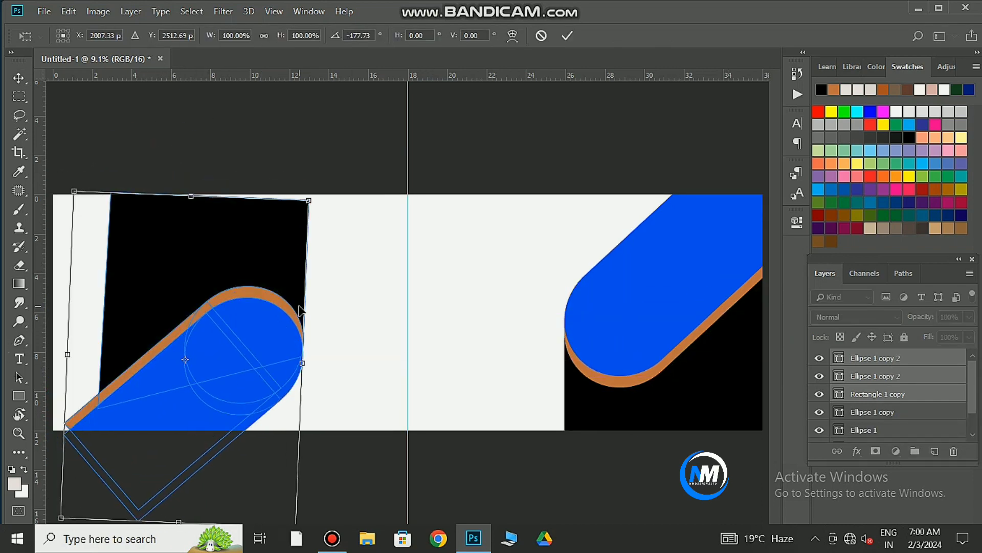
pyautogui.moveTo(377, 275); pyautogui.dragTo(376, 265)
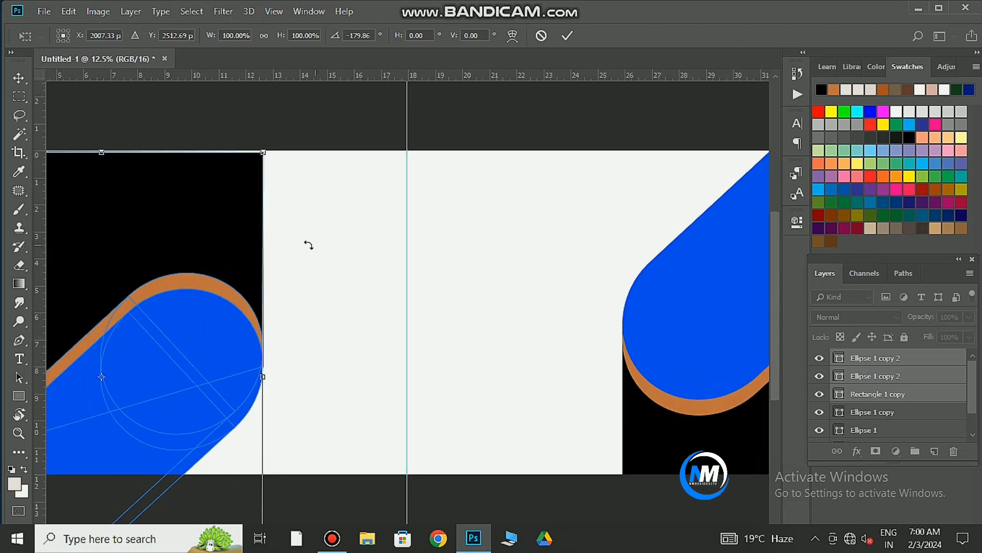
pyautogui.hotkey('ctrl', '+')
pyautogui.press('Return')
# - Position the flipped copies against the canvas's left edge and commit the placement
pyautogui.hotkey('ctrl', '-')
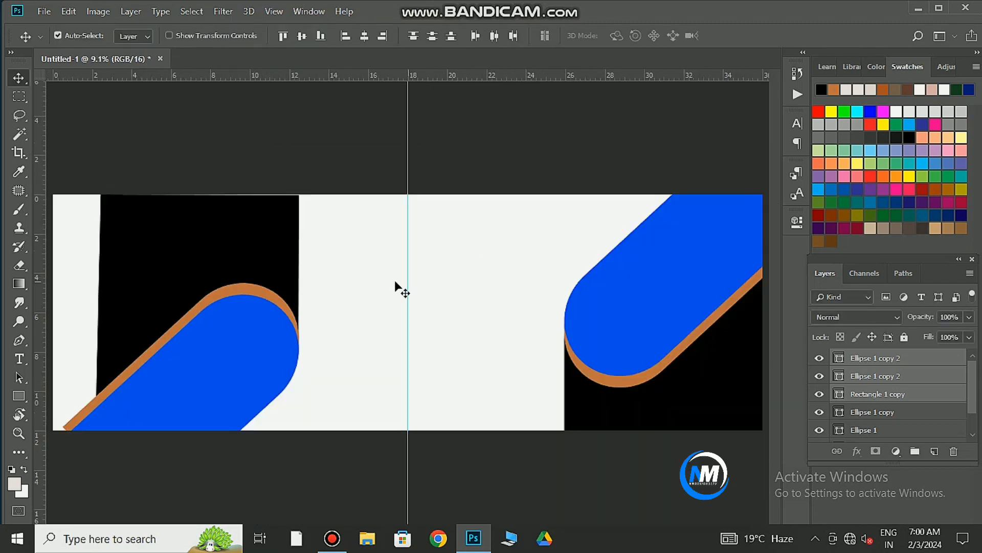
pyautogui.moveTo(244, 243)
pyautogui.mouseDown()
pyautogui.moveTo(693, 252)
pyautogui.moveTo(719, 412)
pyautogui.moveTo(180, 228)
pyautogui.moveTo(208, 237)
pyautogui.mouseUp()
pyautogui.hotkey('ctrl', 't')
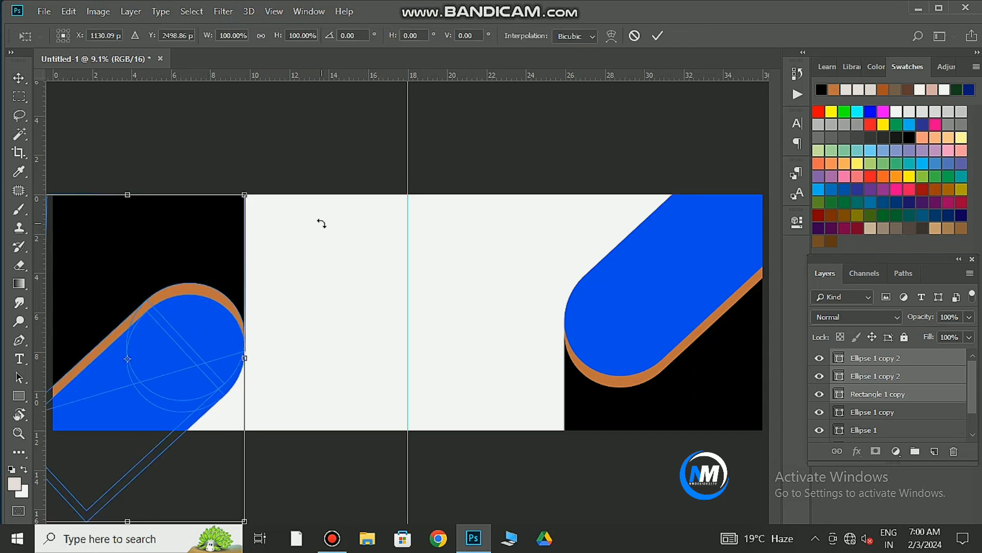
pyautogui.press('Escape')
pyautogui.hotkey('ctrl', 't')
pyautogui.hotkey('ctrl', '+')
pyautogui.hotkey('ctrl', '+')
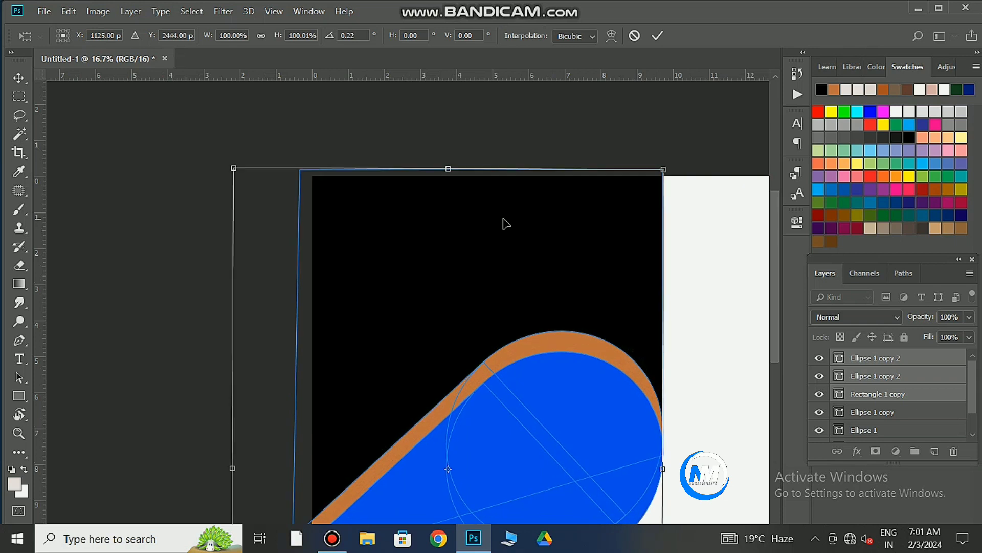
pyautogui.scroll(-2, 563, 153)
pyautogui.click(657, 35)
pyautogui.hotkey('ctrl', '0')
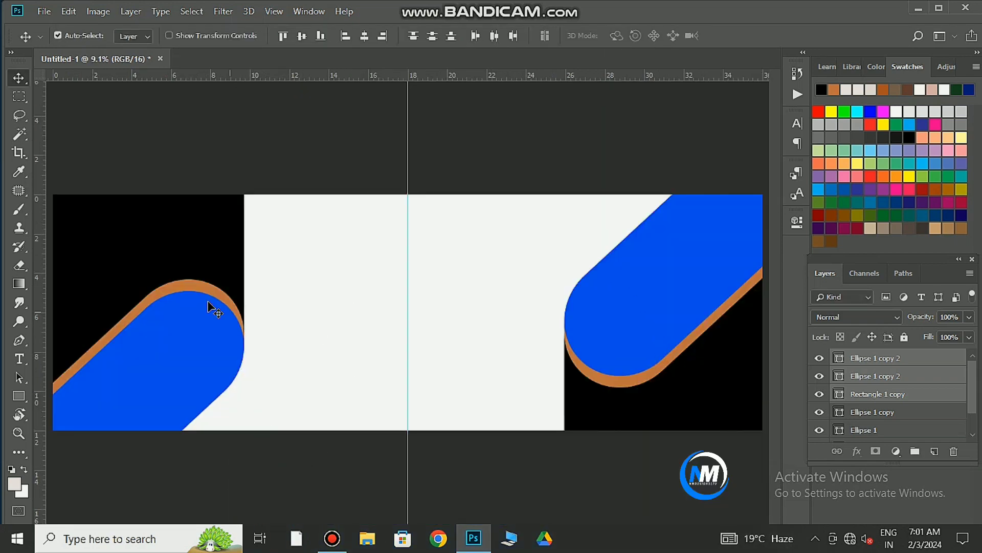
# - Copy the blue pill to the lower centre, line up the upper pill, and remove the guides
pyautogui.click(627, 332)
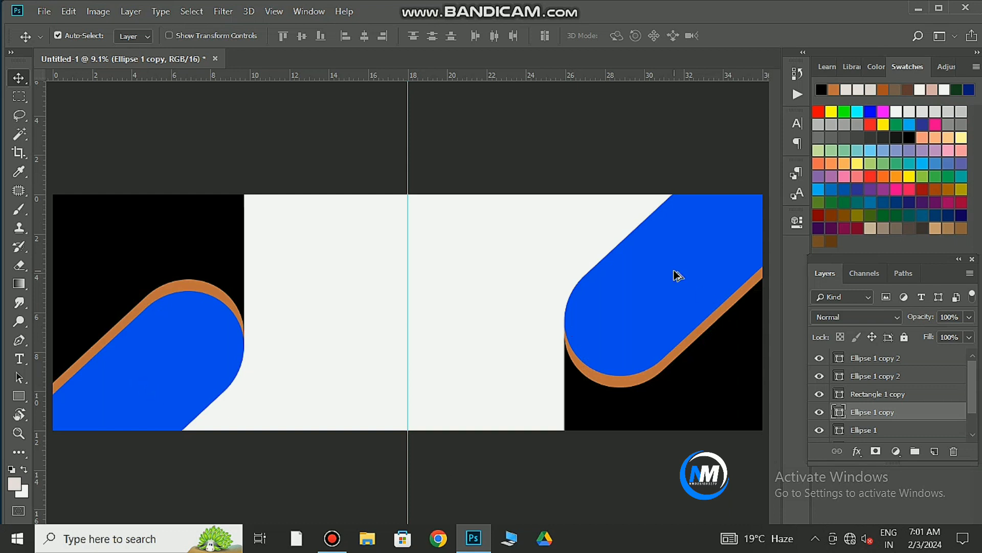
pyautogui.moveTo(678, 275); pyautogui.dragTo(368, 241)
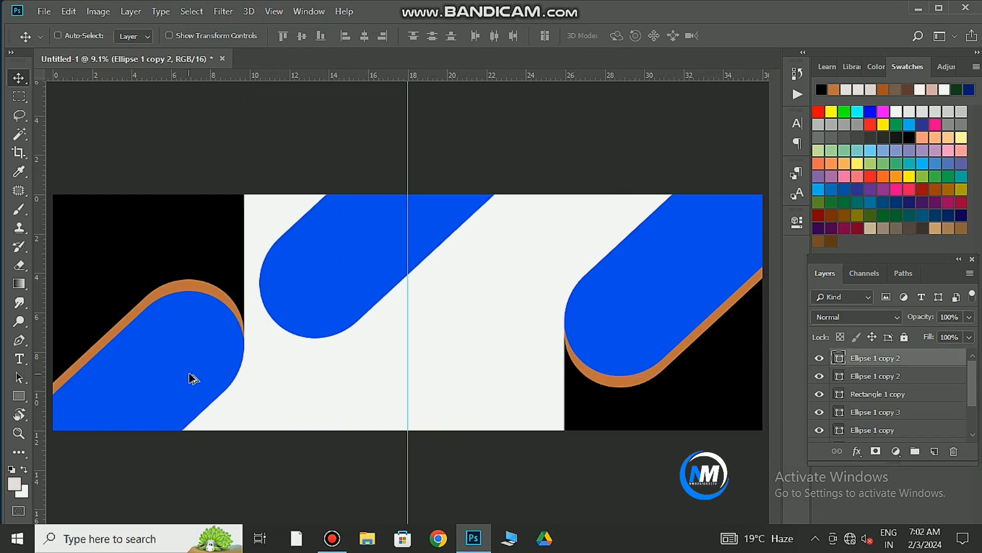
pyautogui.moveTo(192, 378); pyautogui.dragTo(512, 378)
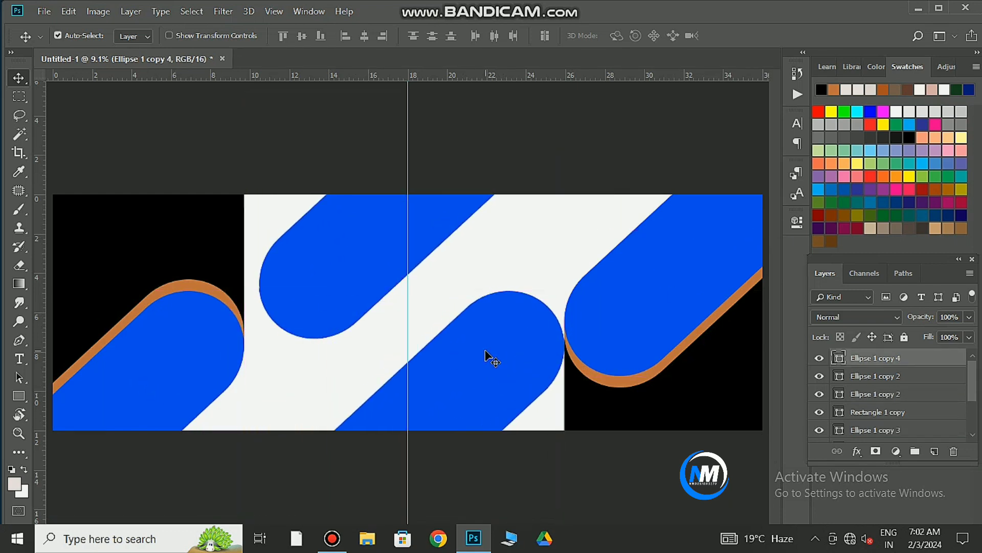
pyautogui.moveTo(335, 283); pyautogui.dragTo(407, 251)
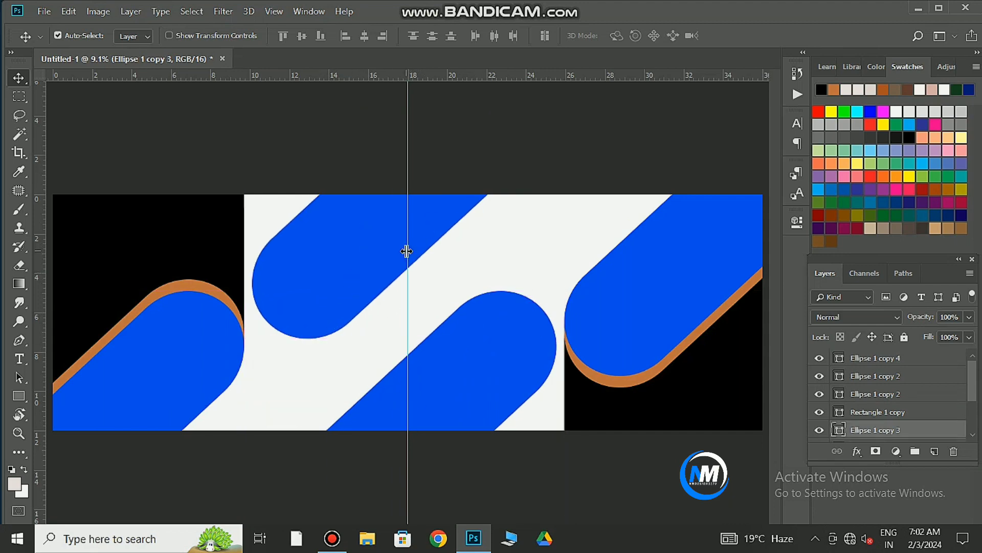
pyautogui.moveTo(48, 253); pyautogui.dragTo(44, 253)
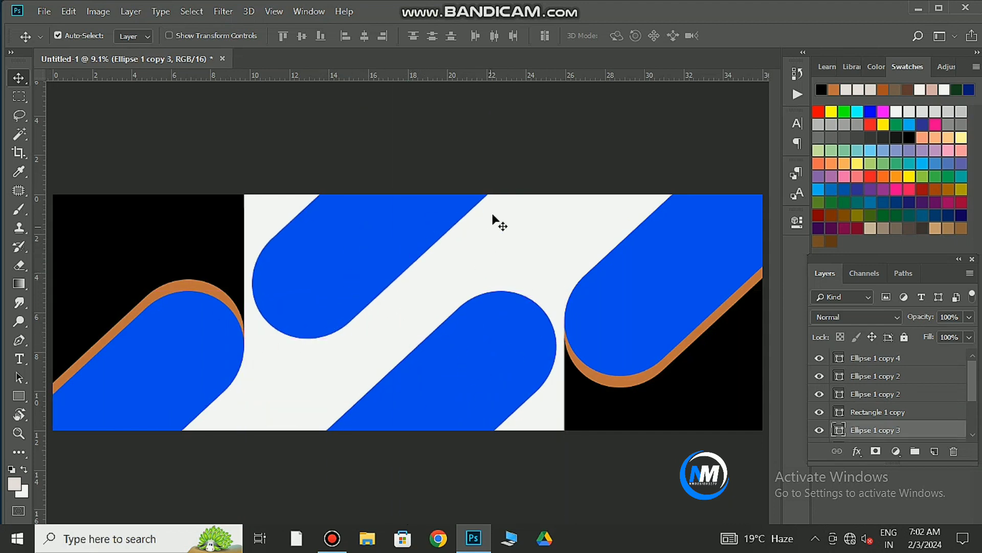
# - Drag a bride photo from the wedding photos folder into the document
pyautogui.click(368, 538)
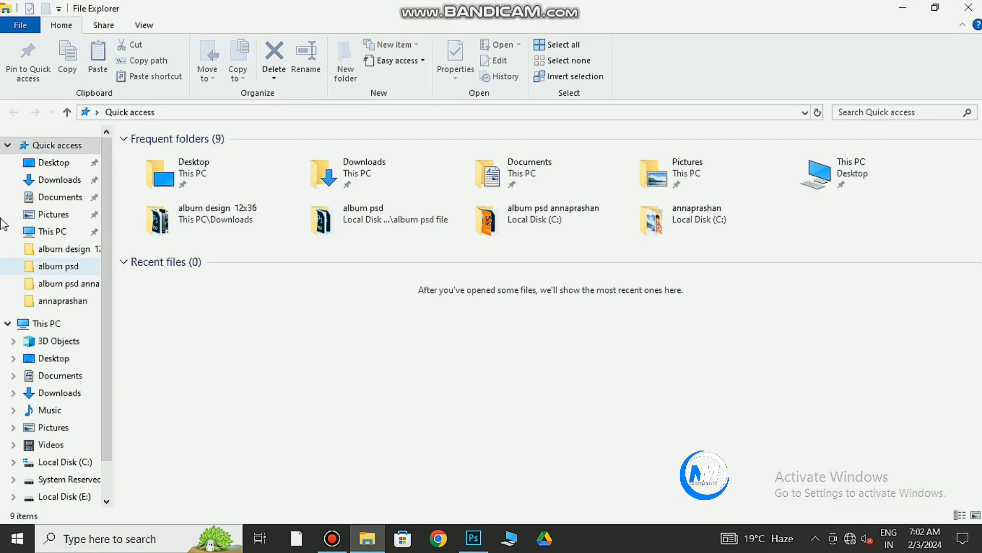
pyautogui.click(59, 180)
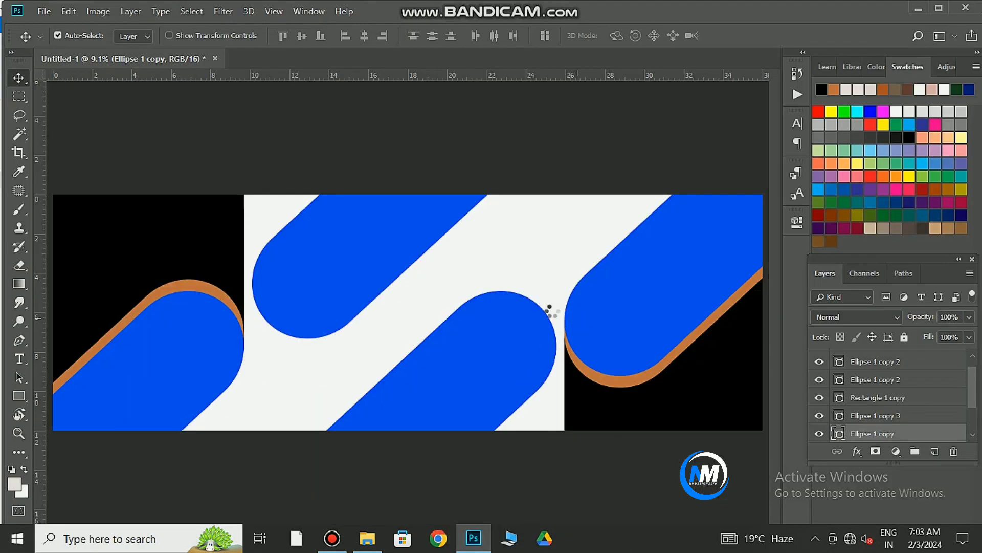
pyautogui.moveTo(197, 209); pyautogui.dragTo(548, 307)
# - Auto-correct the bride photo's tones and add sharpening in Camera Raw
pyautogui.click(880, 152)
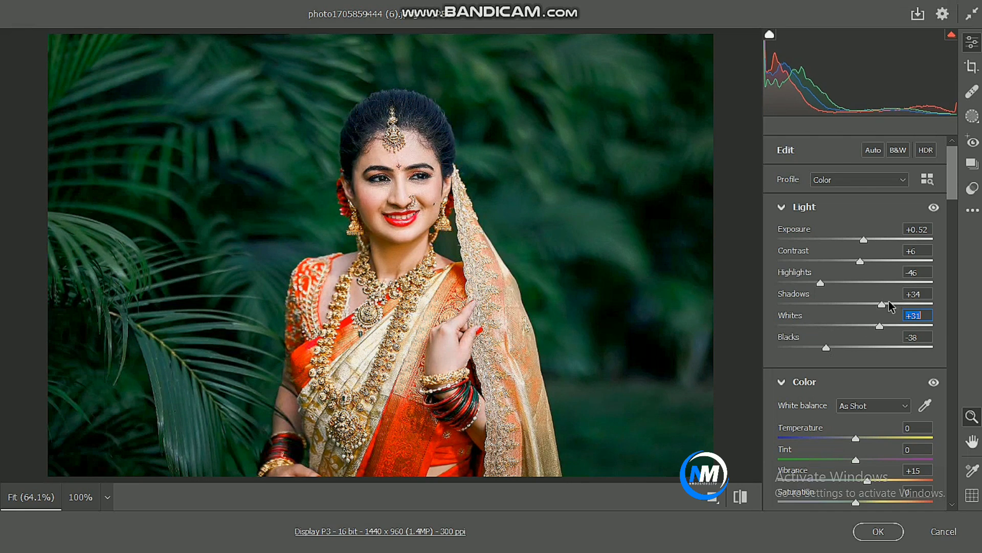
pyautogui.scroll(-5, 844, 292)
pyautogui.scroll(-5, 862, 242)
pyautogui.scroll(-10, 831, 359)
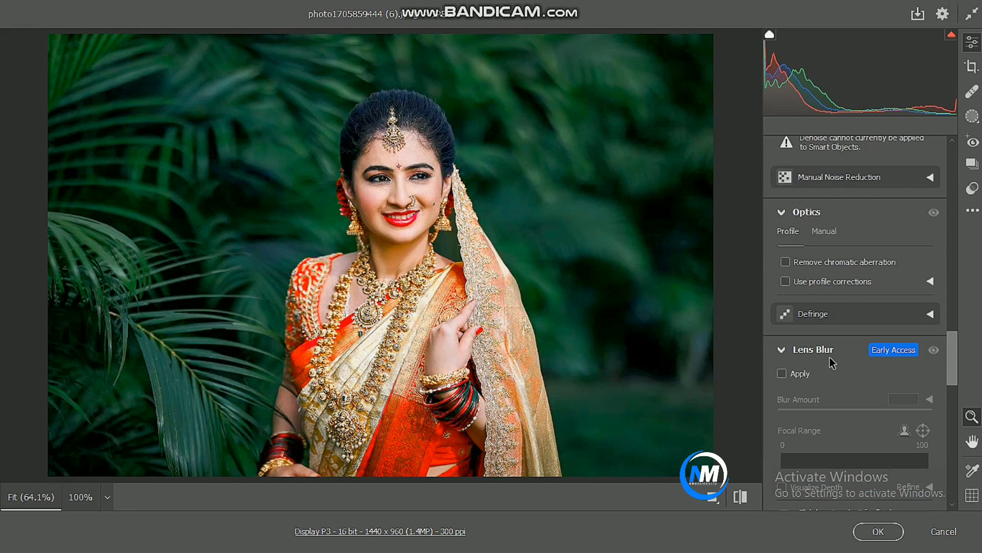
pyautogui.scroll(-5, 829, 296)
pyautogui.scroll(5, 826, 297)
pyautogui.scroll(2, 809, 286)
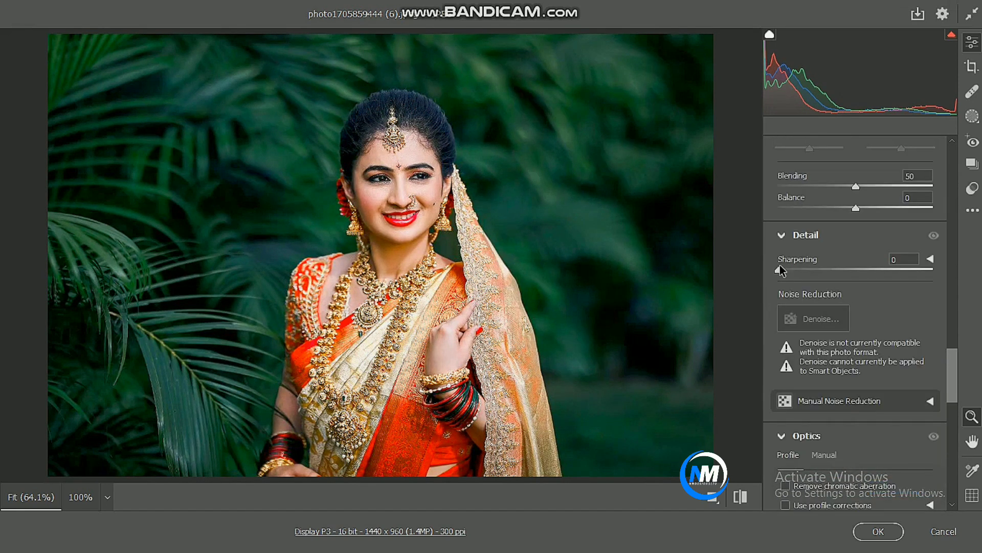
pyautogui.moveTo(779, 269); pyautogui.dragTo(818, 273)
pyautogui.click(878, 531)
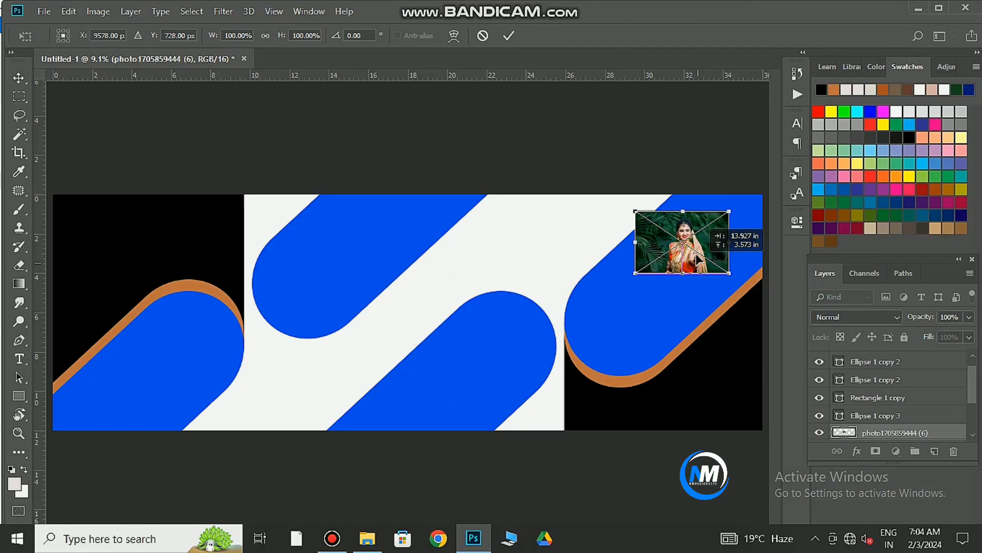
# - Scale the bride photo and clip it into the right pill shape, filling the shape
pyautogui.moveTo(697, 259)
pyautogui.mouseDown()
pyautogui.moveTo(635, 242)
pyautogui.moveTo(763, 373)
pyautogui.mouseUp()
pyautogui.moveTo(665, 282); pyautogui.dragTo(650, 281)
pyautogui.press('Return')
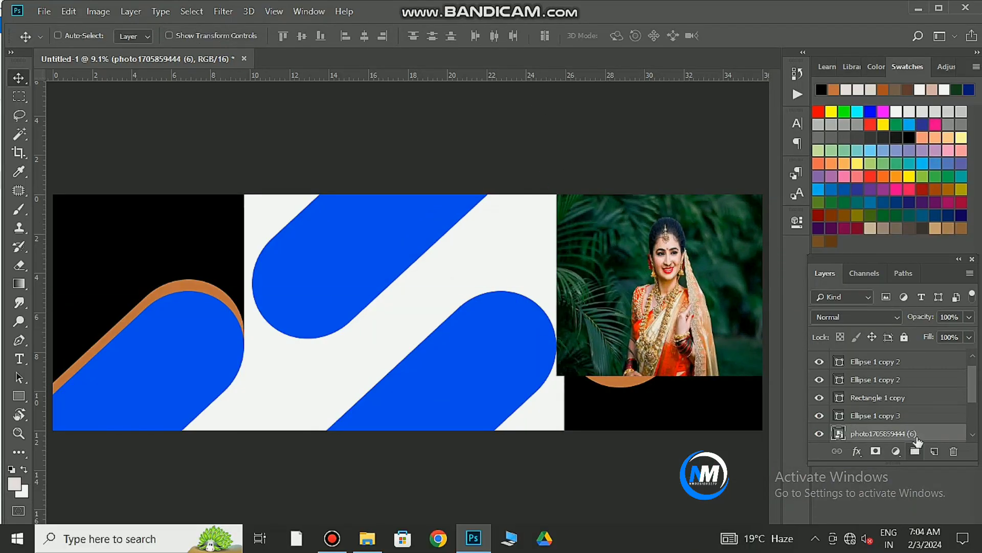
pyautogui.keyDown('alt'); pyautogui.click(924, 436); pyautogui.keyUp('alt')
pyautogui.hotkey('ctrl', 't')
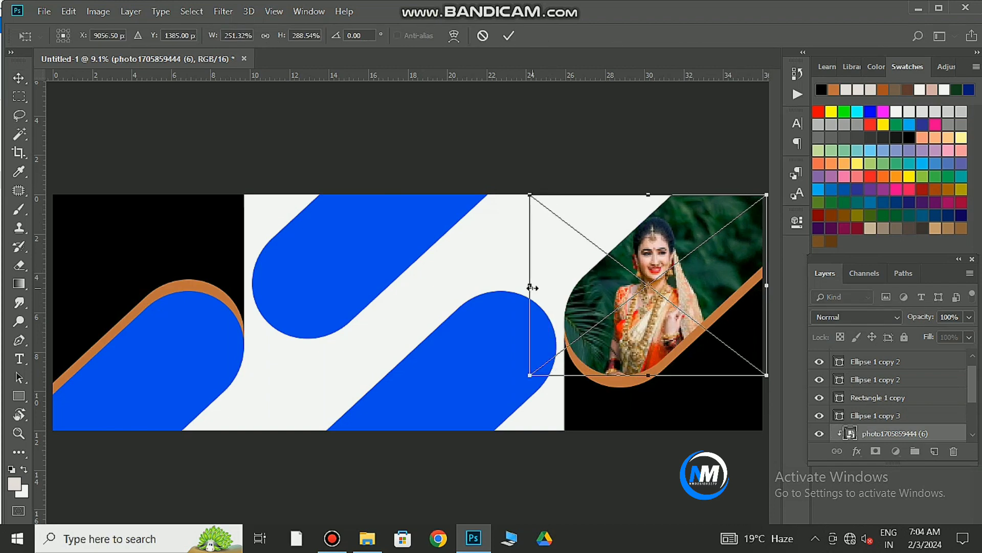
pyautogui.moveTo(557, 285); pyautogui.dragTo(529, 285)
pyautogui.moveTo(650, 302); pyautogui.dragTo(662, 302)
pyautogui.press('Return')
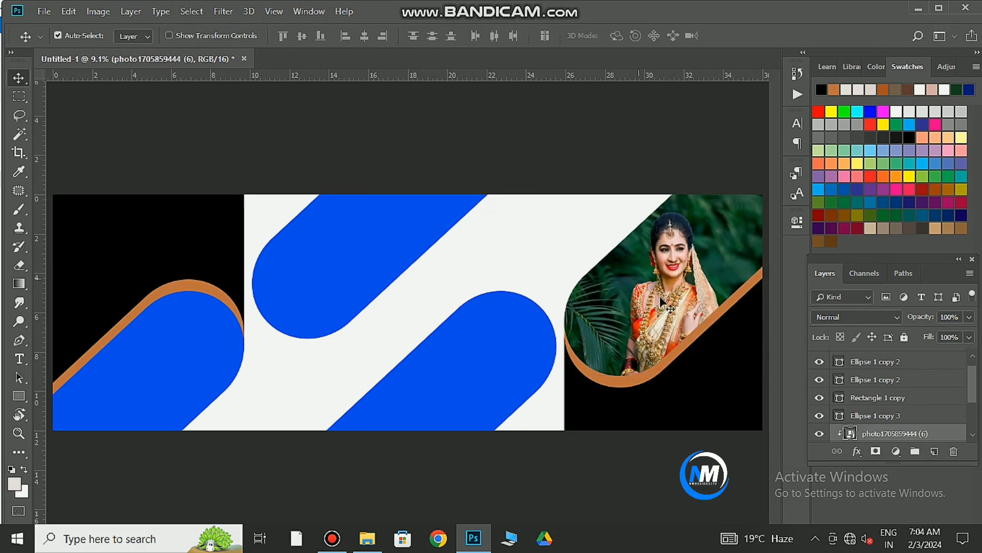
pyautogui.scroll(3, 659, 317)
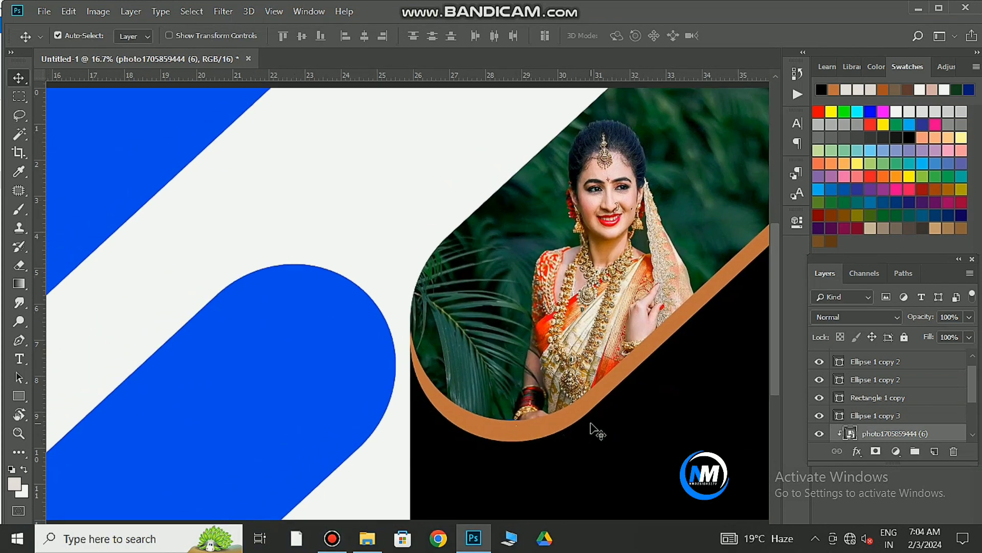
pyautogui.click(539, 419)
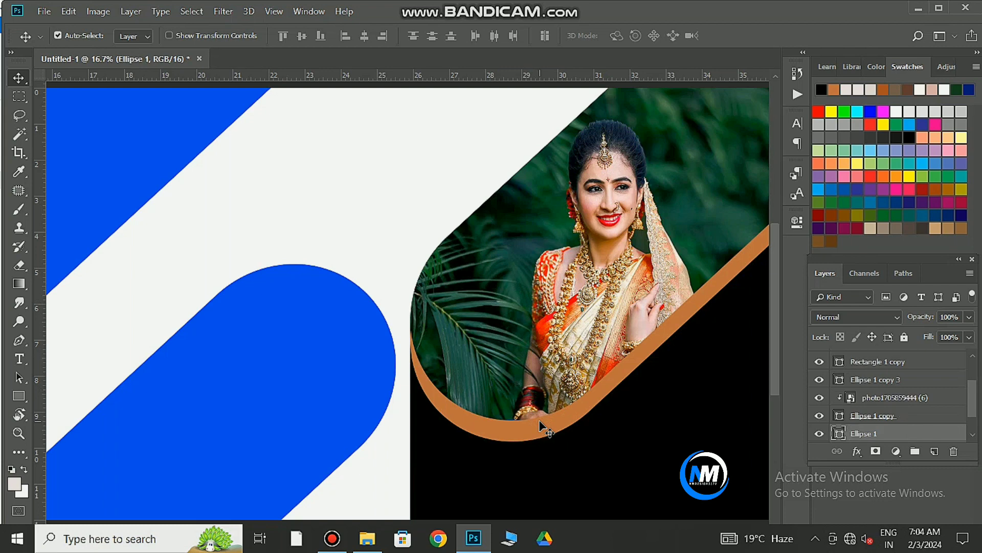
# - Add a drop shadow to Ellipse 1 copy and fill the right background dark green
pyautogui.click(878, 420)
pyautogui.doubleClick(962, 412)
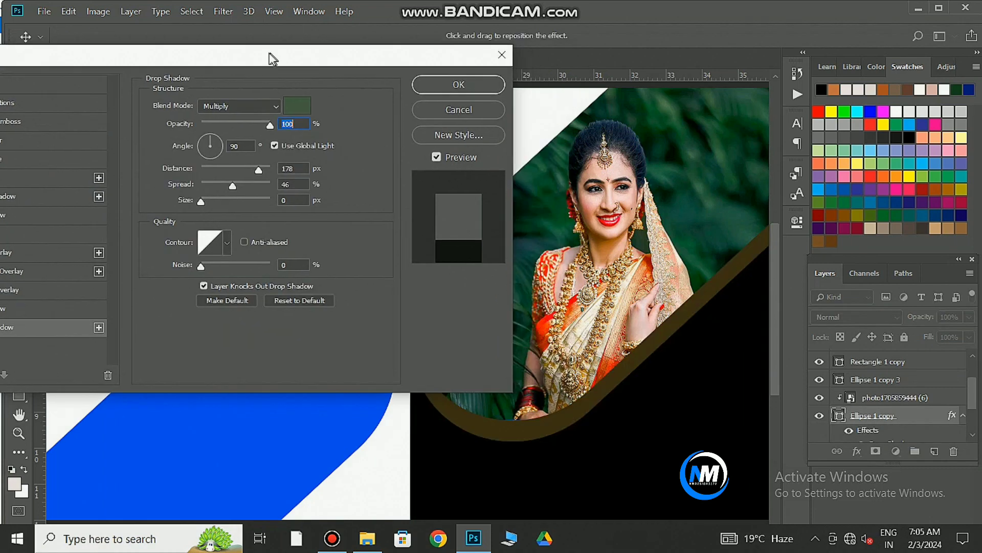
pyautogui.press('Return')
pyautogui.doubleClick(839, 362)
pyautogui.click(857, 270)
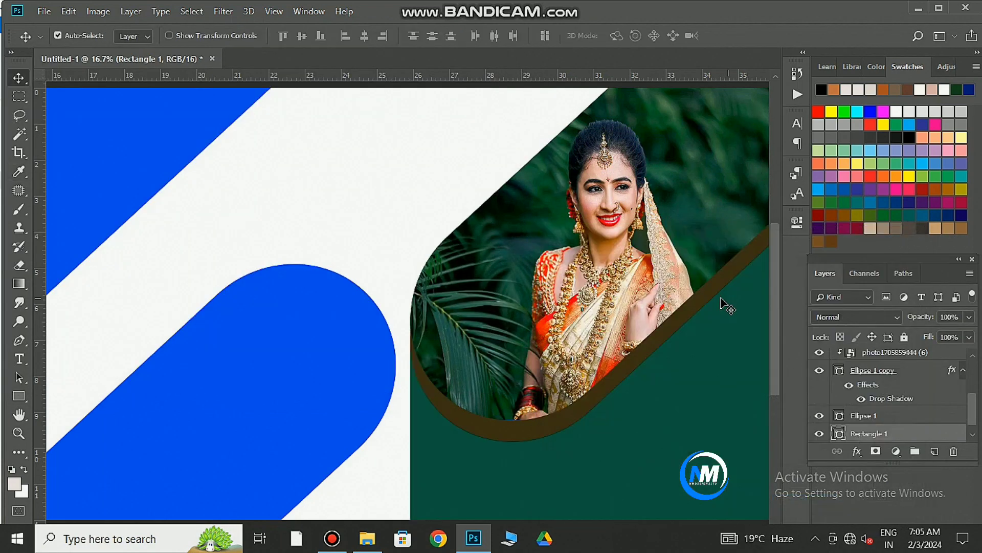
# - Recolour the bride photo's border a dark green sampled from the leaves
pyautogui.click(603, 389)
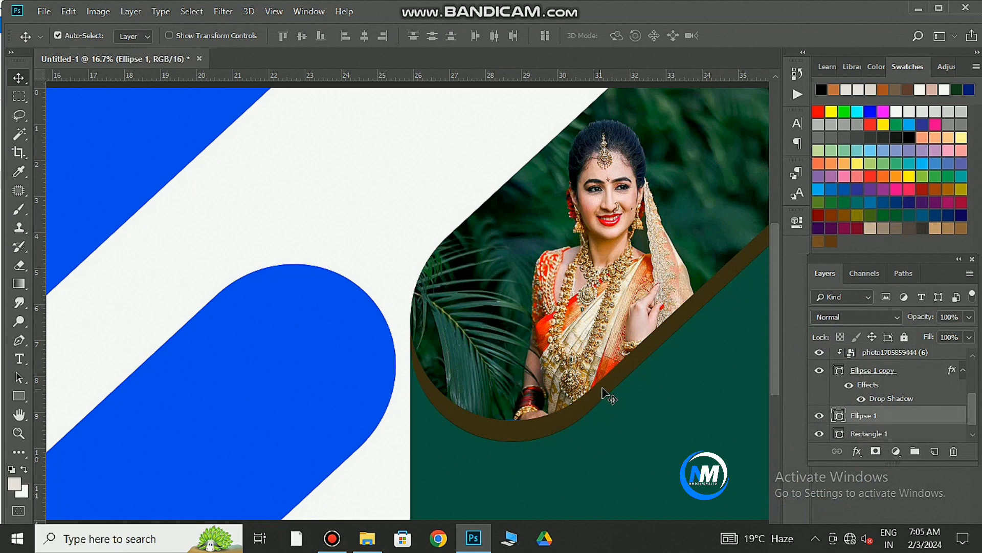
pyautogui.doubleClick(839, 416)
pyautogui.click(619, 406)
pyautogui.press('Return')
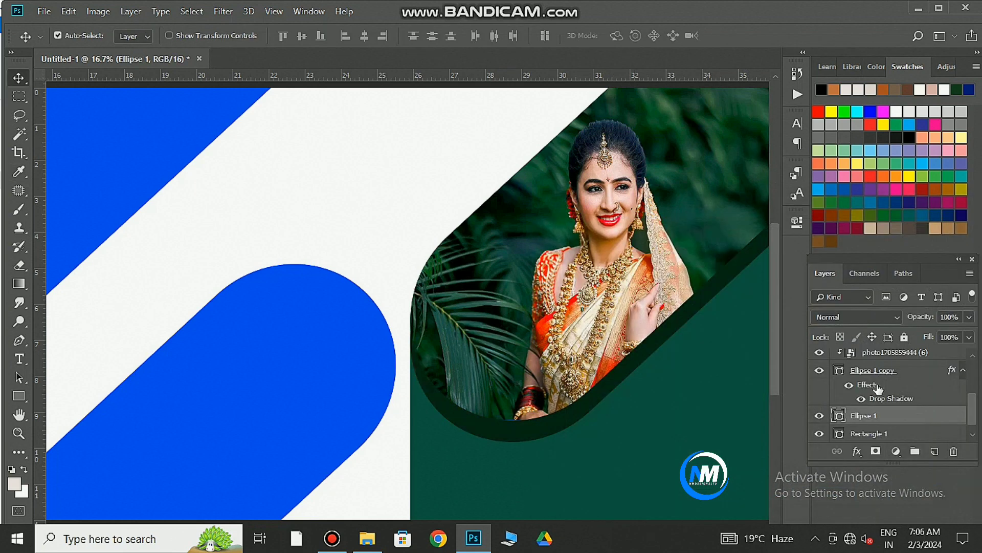
# - Set the Ellipse 1 copy drop shadow to a dark teal and fine-tune its strength
pyautogui.doubleClick(878, 389)
pyautogui.click(51, 327)
pyautogui.click(356, 106)
pyautogui.click(499, 477)
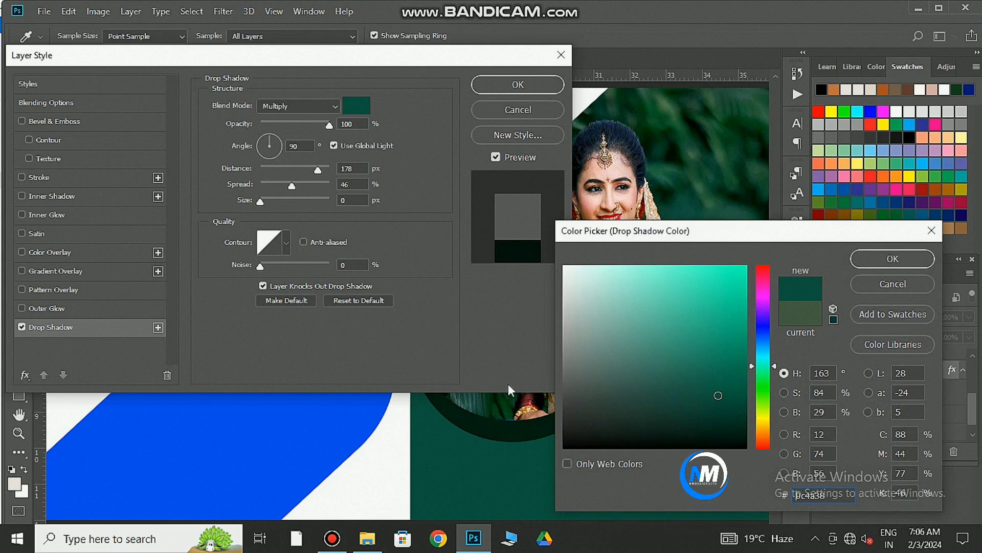
pyautogui.click(528, 403)
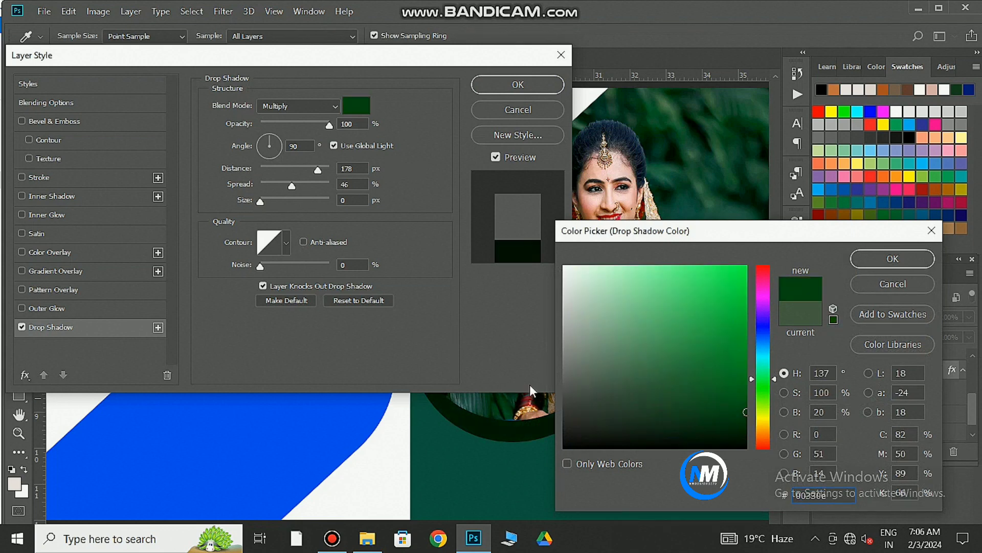
pyautogui.press('Return')
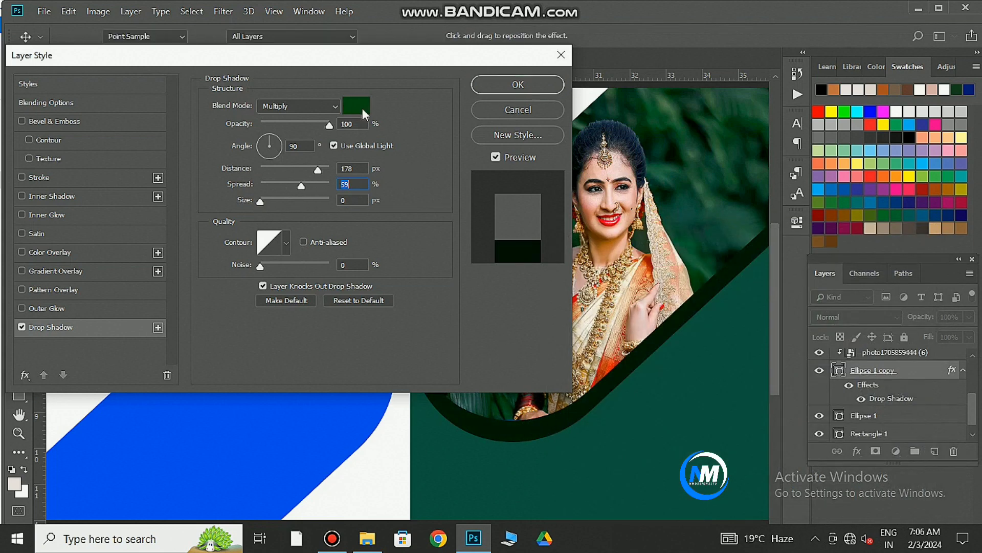
pyautogui.click(358, 106)
pyautogui.click(716, 328)
pyautogui.press('Return')
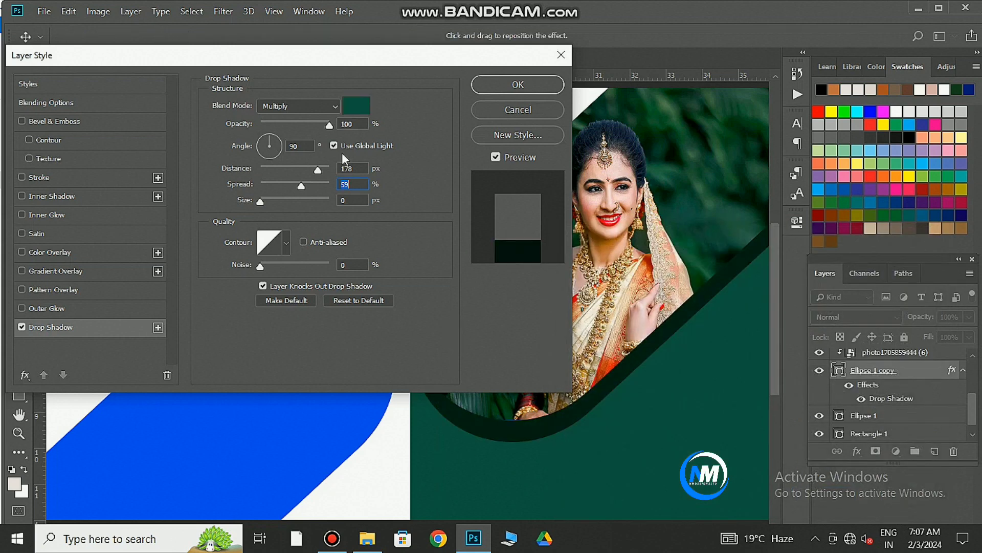
pyautogui.moveTo(329, 124); pyautogui.dragTo(269, 124)
pyautogui.press('Return')
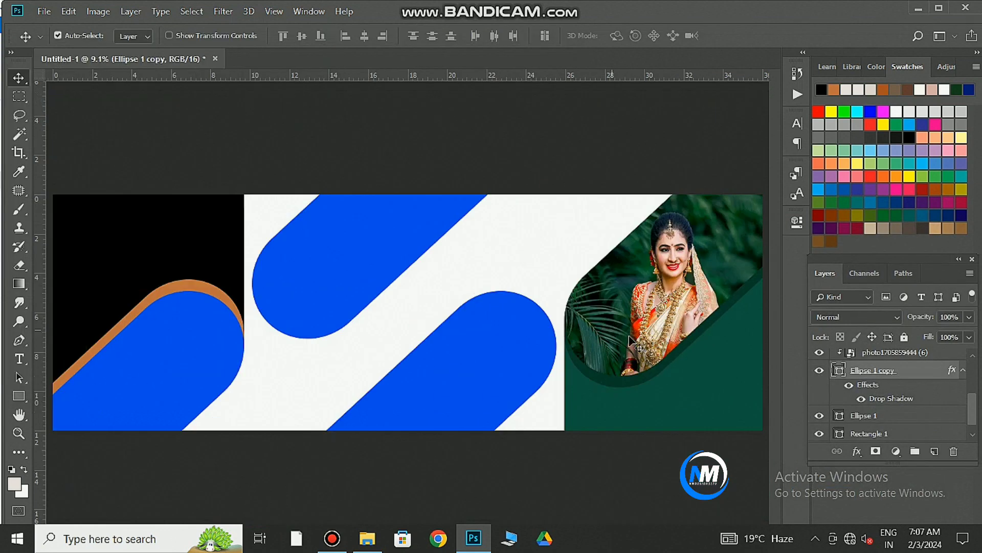
# - Place a second bride photo, enlarge it and clip it into the left pill shape
pyautogui.click(367, 538)
pyautogui.moveTo(392, 200); pyautogui.dragTo(400, 250)
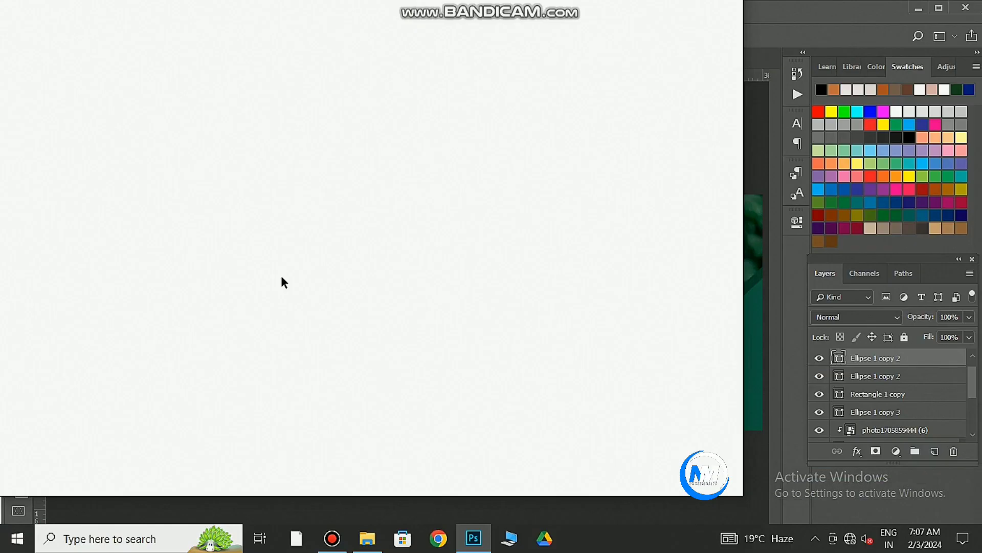
pyautogui.moveTo(400, 250); pyautogui.dragTo(105, 318)
pyautogui.moveTo(147, 362); pyautogui.dragTo(234, 428)
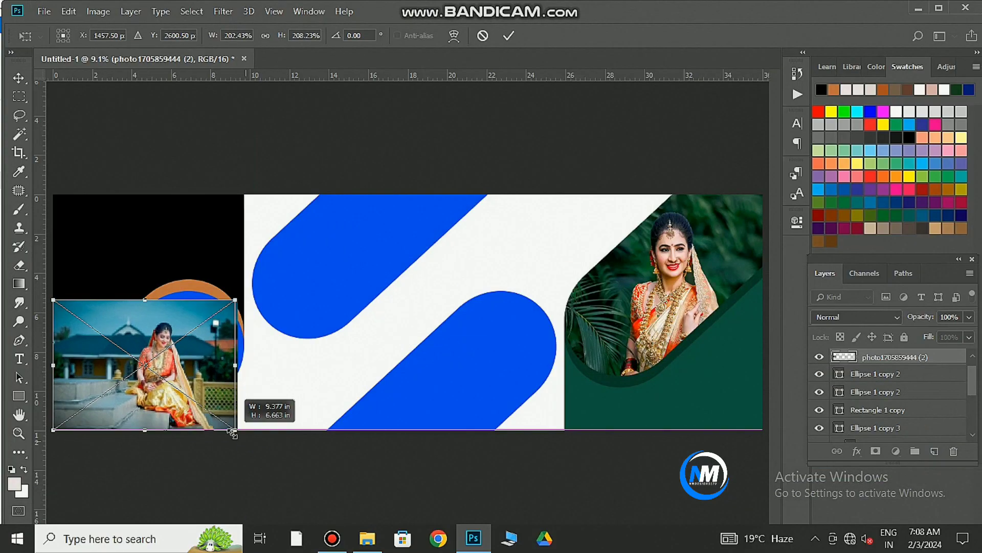
pyautogui.click(508, 35)
pyautogui.rightClick(896, 356)
pyautogui.click(768, 299)
pyautogui.moveTo(165, 348); pyautogui.dragTo(165, 354)
# - Fill the left background panel (Rectangle 1 copy) teal
pyautogui.click(879, 412)
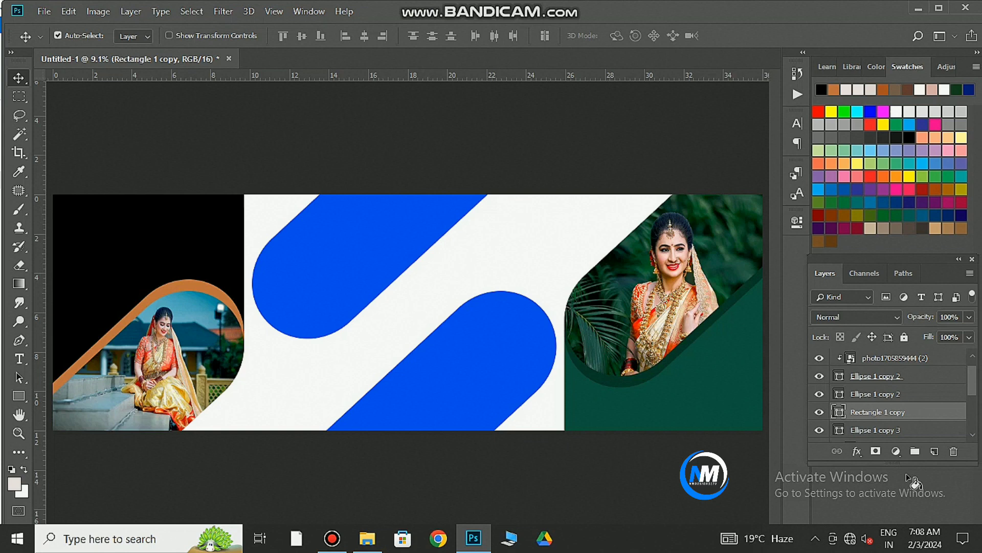
pyautogui.doubleClick(839, 412)
pyautogui.click(136, 281)
pyautogui.press('Return')
# - Sample a cream colour from the sari for the left rim, then auto-correct the couple photo
pyautogui.click(585, 215)
pyautogui.doubleClick(585, 215)
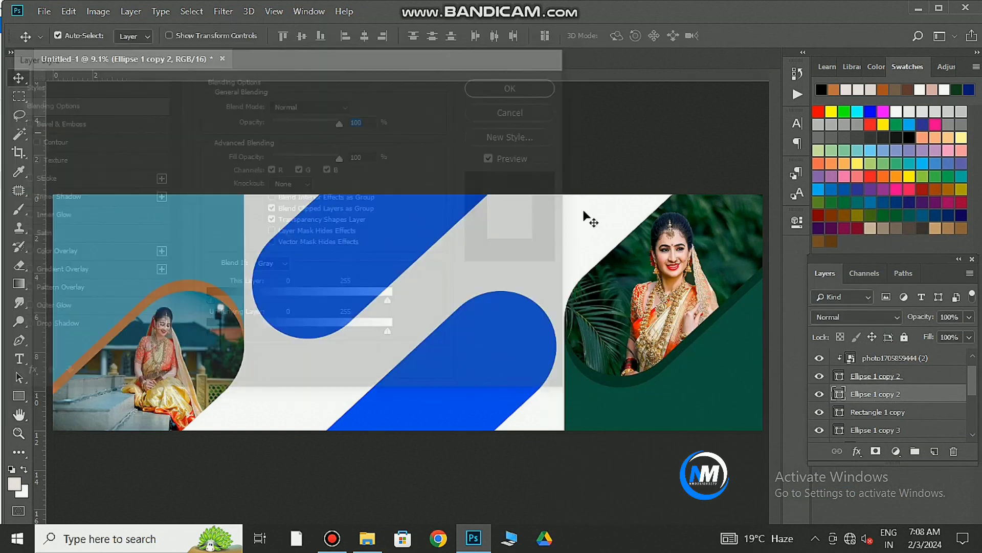
pyautogui.click(173, 395)
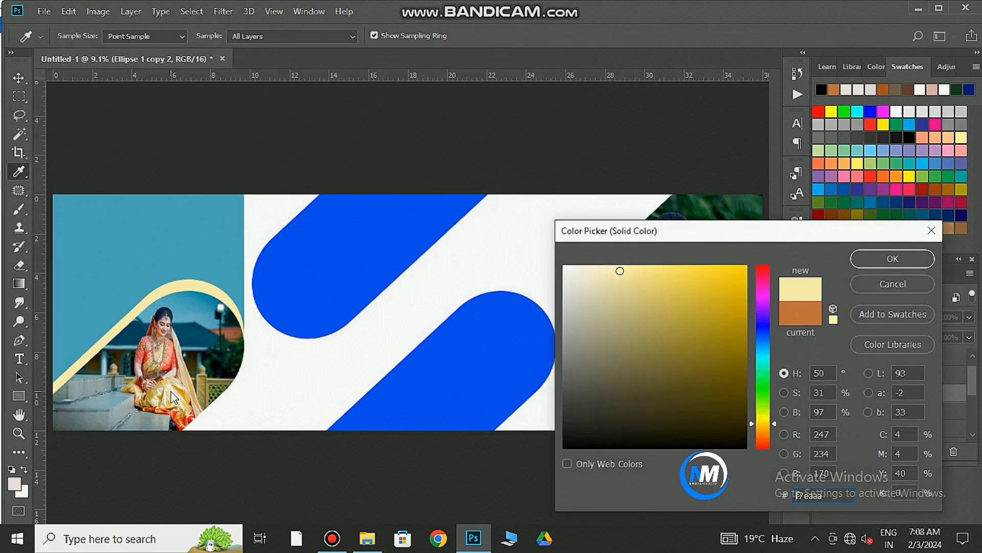
pyautogui.click(608, 299)
pyautogui.click(853, 267)
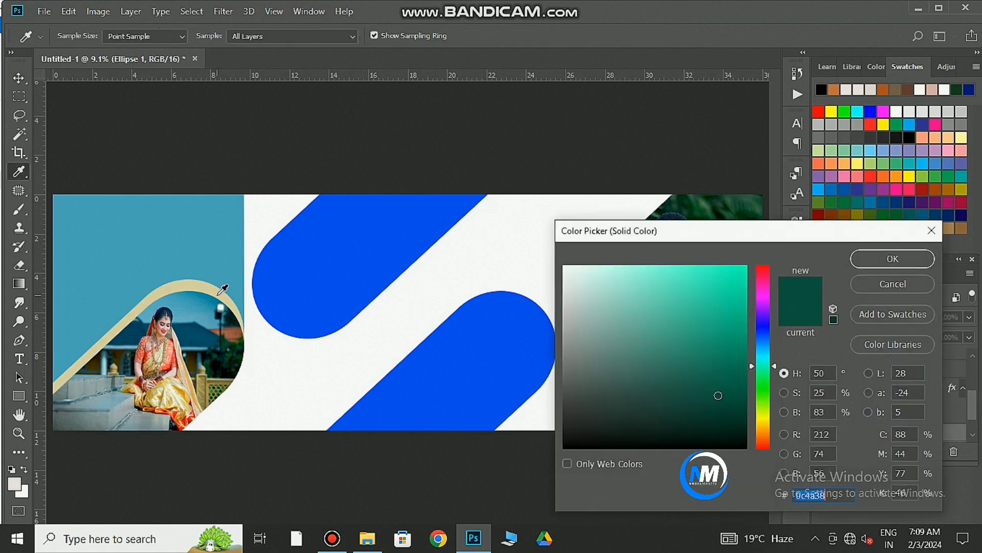
pyautogui.press('Return')
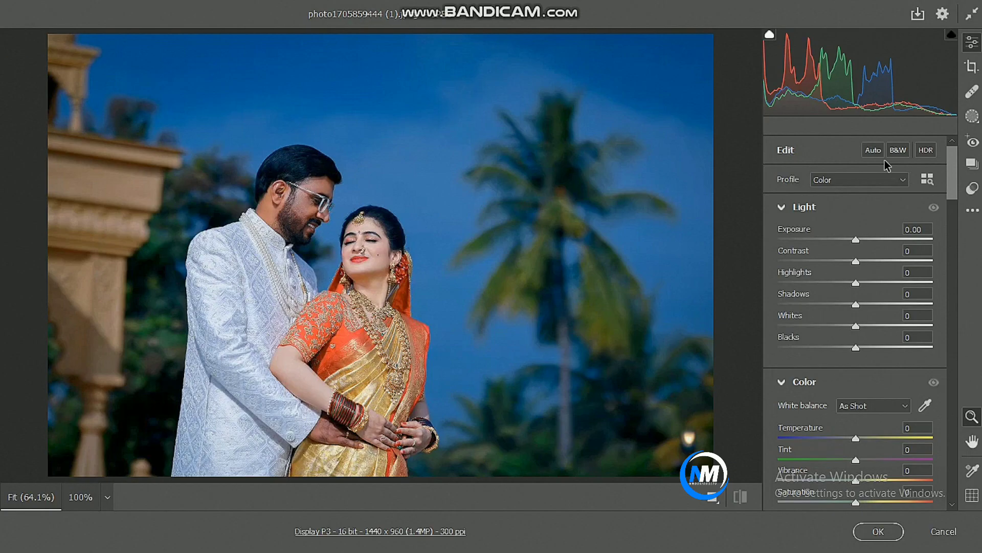
pyautogui.click(875, 151)
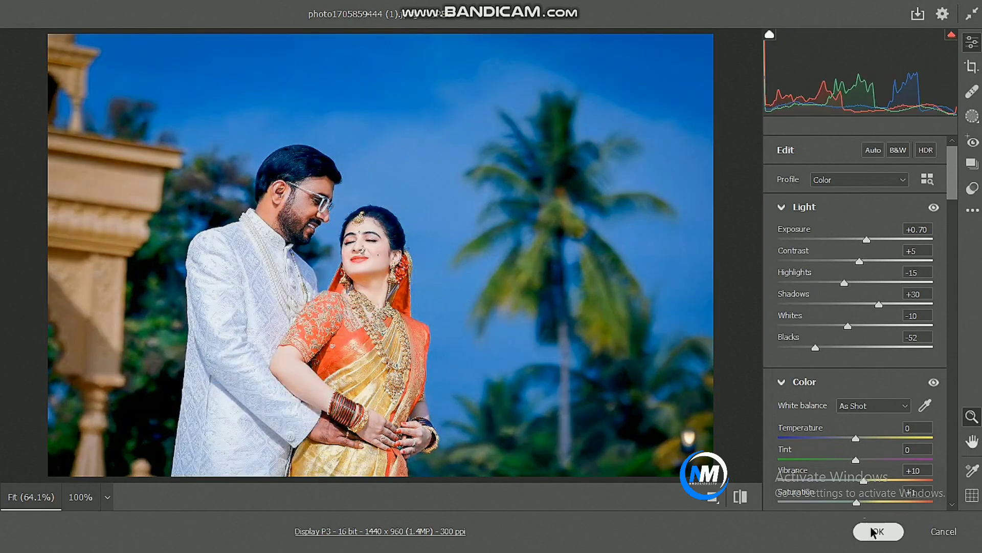
# - Place the first couple photo, clip it into the top pill and enlarge it to fill
pyautogui.click(879, 531)
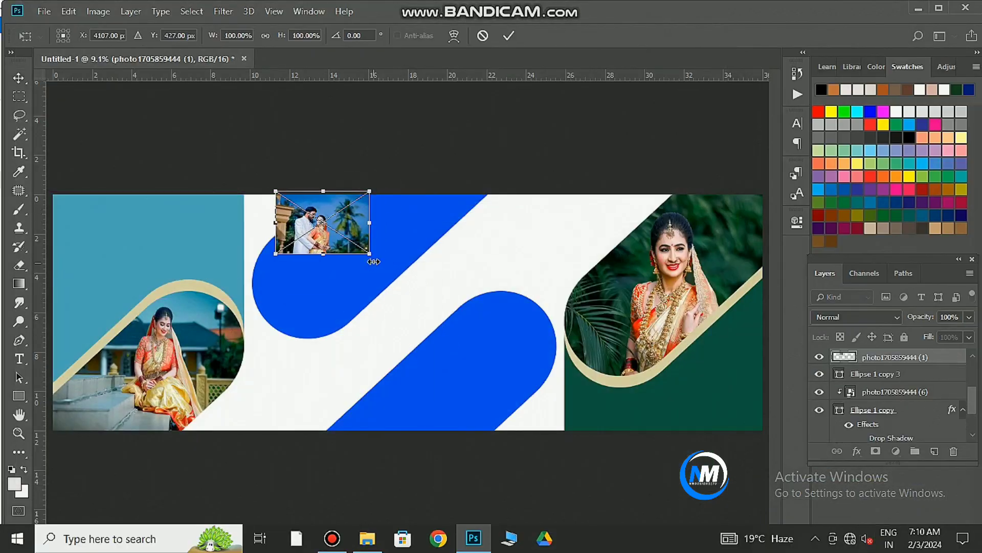
pyautogui.rightClick(896, 356)
pyautogui.click(870, 307)
pyautogui.moveTo(467, 338)
pyautogui.mouseDown()
pyautogui.moveTo(471, 348)
pyautogui.moveTo(487, 258)
pyautogui.mouseUp()
pyautogui.press('Return')
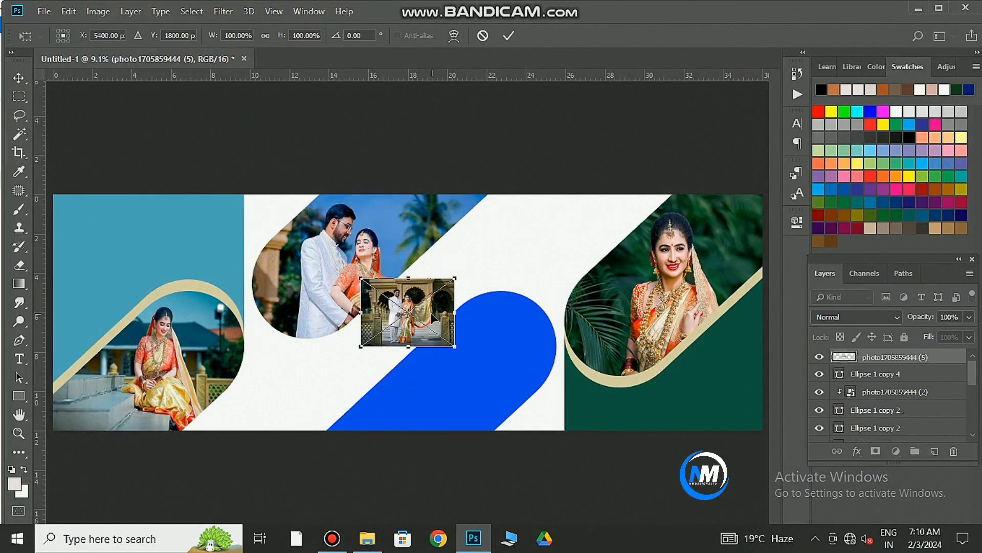
# - Place the palace couple photo and colour-correct it with the Camera Raw Filter
pyautogui.moveTo(434, 318); pyautogui.dragTo(481, 351)
pyautogui.press('Return')
pyautogui.hotkey('ctrl', 'shift', 'a')
pyautogui.click(876, 528)
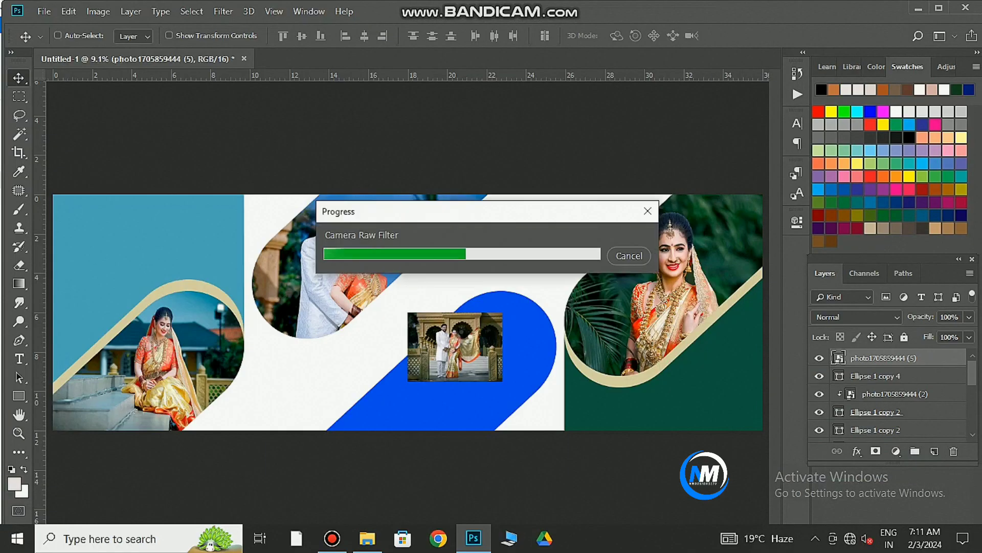
# - Clip the palace photo into the lower pill and scale it to fill the shape
pyautogui.hotkey('ctrl', 'alt', 'g')
pyautogui.hotkey('ctrl', 't')
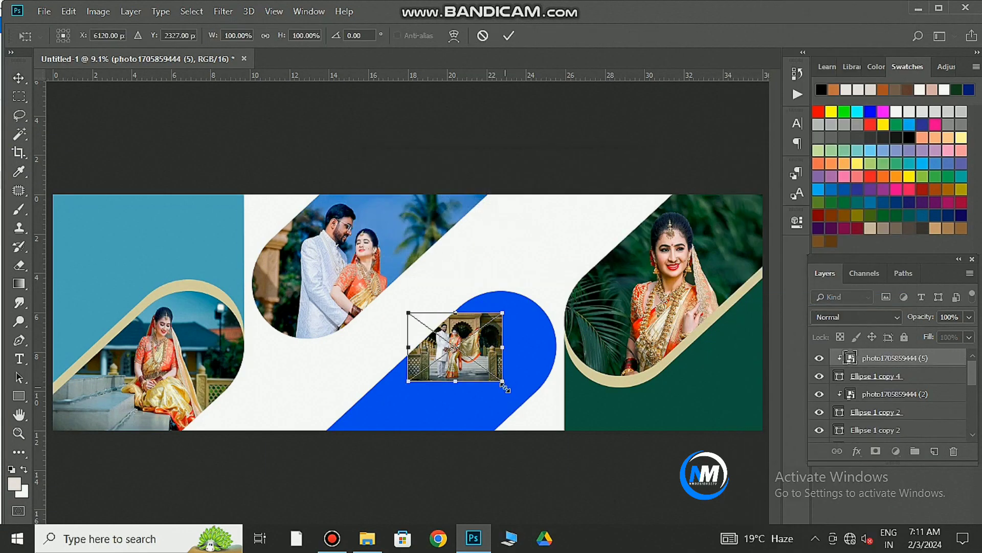
pyautogui.moveTo(503, 382); pyautogui.dragTo(516, 438)
pyautogui.moveTo(438, 318)
pyautogui.mouseDown()
pyautogui.moveTo(467, 291)
pyautogui.moveTo(466, 277)
pyautogui.mouseUp()
pyautogui.moveTo(564, 450)
pyautogui.mouseDown()
pyautogui.moveTo(665, 491)
pyautogui.moveTo(744, 423)
pyautogui.moveTo(750, 372)
pyautogui.mouseUp()
pyautogui.doubleClick(532, 248)
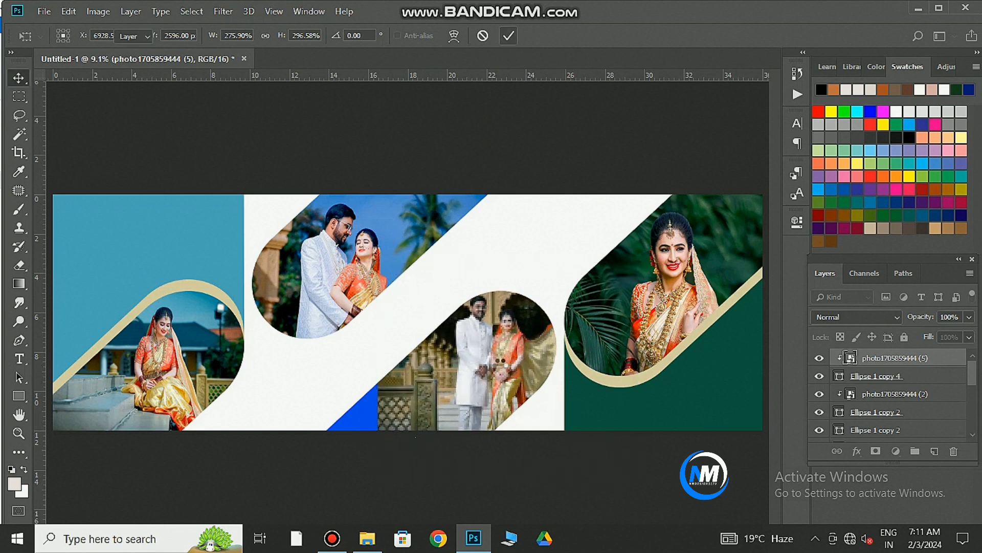
pyautogui.moveTo(630, 472); pyautogui.dragTo(550, 379)
pyautogui.doubleClick(437, 412)
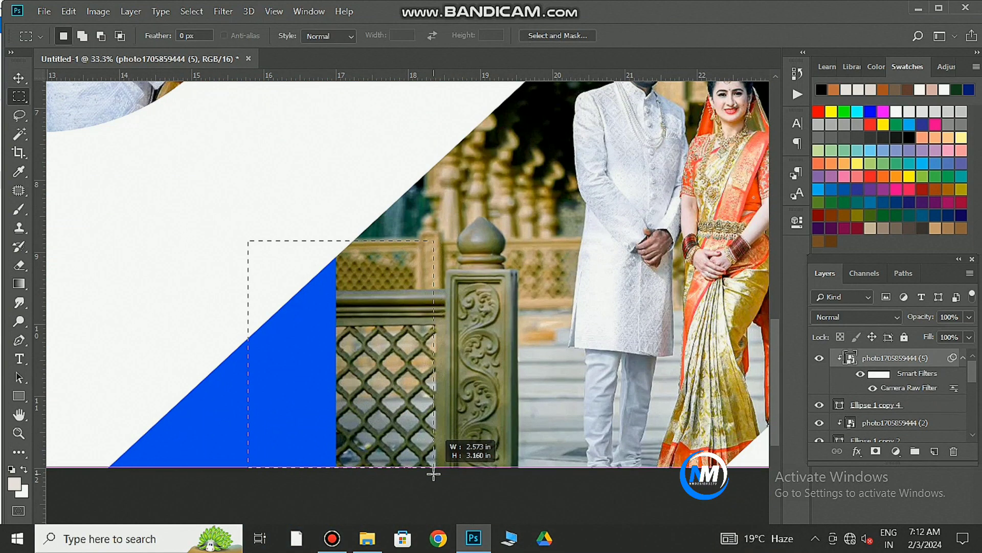
# - Copy the selected fence area to a new layer and shift it left over the blue gap
pyautogui.hotkey('ctrl', 'j')
pyautogui.press('v')
pyautogui.moveTo(317, 344); pyautogui.dragTo(307, 344)
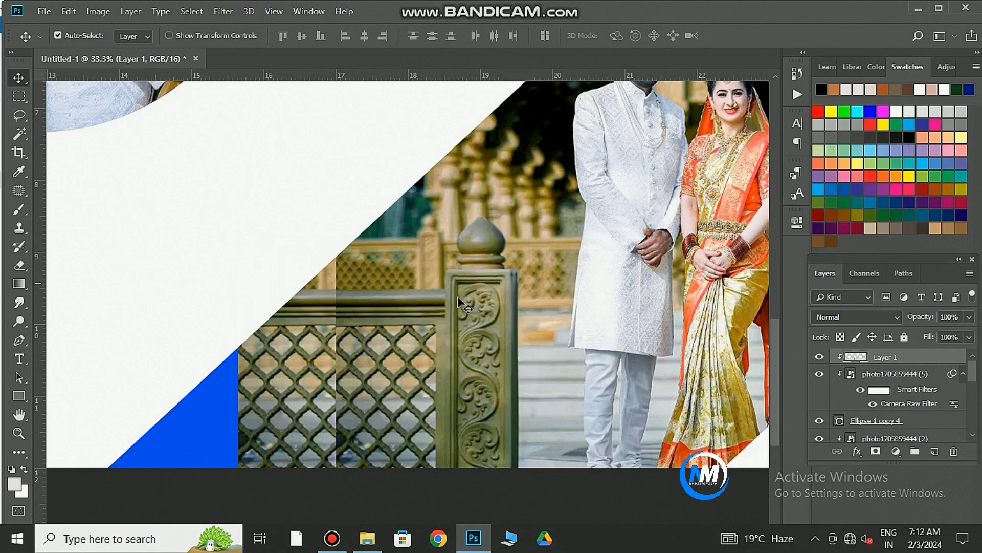
pyautogui.moveTo(458, 300)
pyautogui.mouseDown()
pyautogui.moveTo(175, 384)
pyautogui.moveTo(176, 406)
pyautogui.moveTo(130, 434)
pyautogui.moveTo(271, 394)
pyautogui.mouseUp()
pyautogui.hotkey('ctrl', 'z')
pyautogui.click(295, 390)
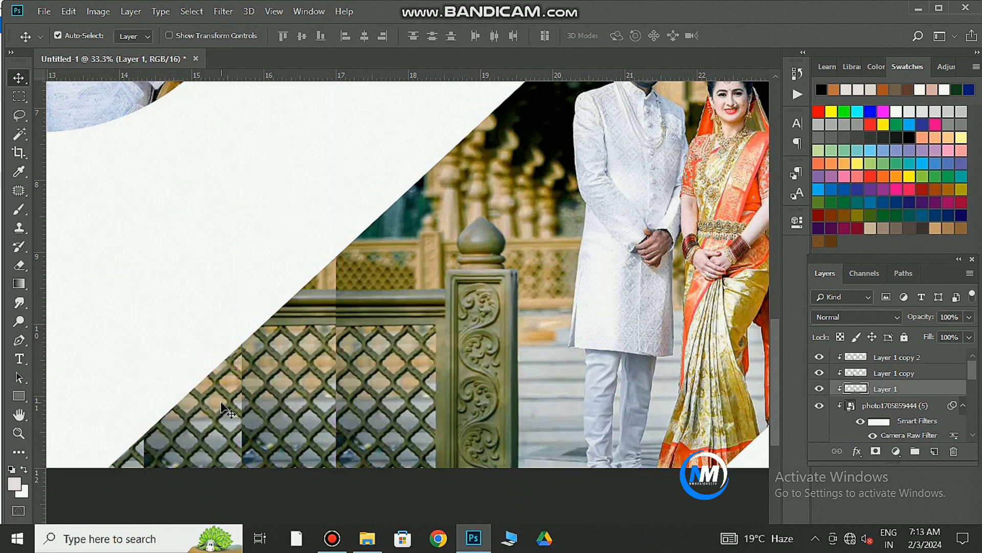
# - Check the fence layer's opacity and switch from Clone Stamp to the Patch tool
pyautogui.scroll(-3, 545, 160)
pyautogui.scroll(2, 526, 295)
pyautogui.scroll(1, 331, 327)
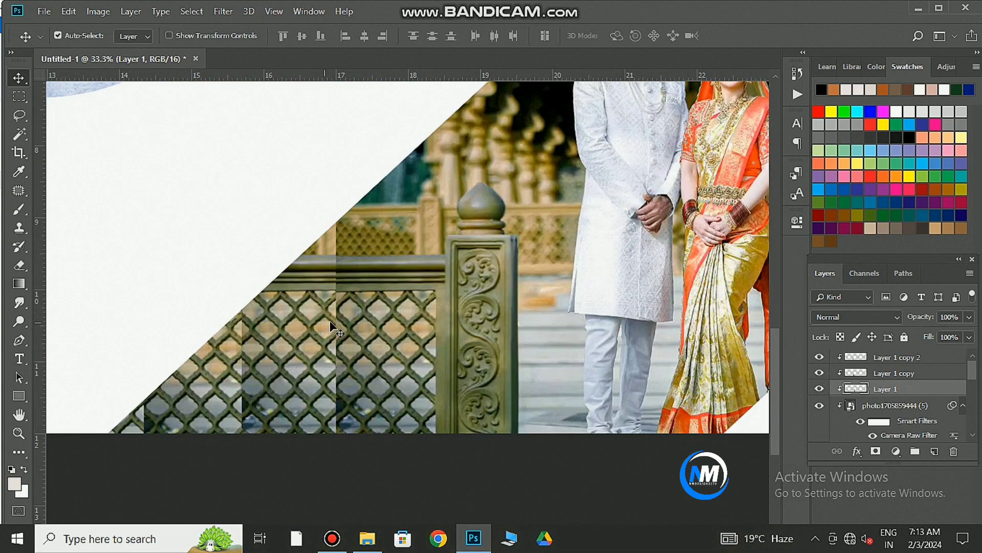
pyautogui.click(969, 317)
pyautogui.press('s')
pyautogui.click(332, 267)
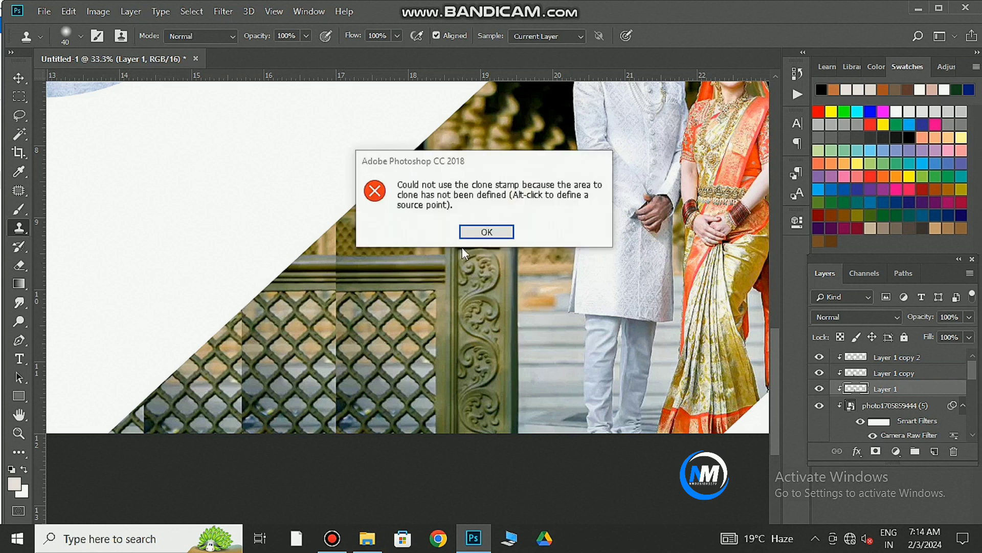
pyautogui.click(474, 229)
pyautogui.rightClick(18, 191)
pyautogui.click(88, 207)
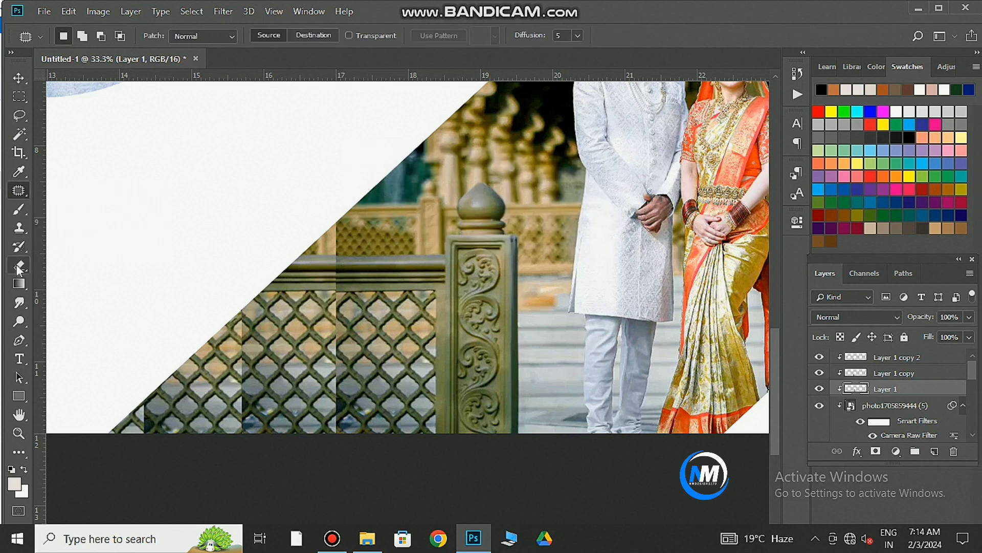
# - Paint the fence seams with a soft olive brush and fit the whole spread on screen
pyautogui.click(14, 483)
pyautogui.click(892, 256)
pyautogui.press('b')
pyautogui.scroll(3, 263, 181)
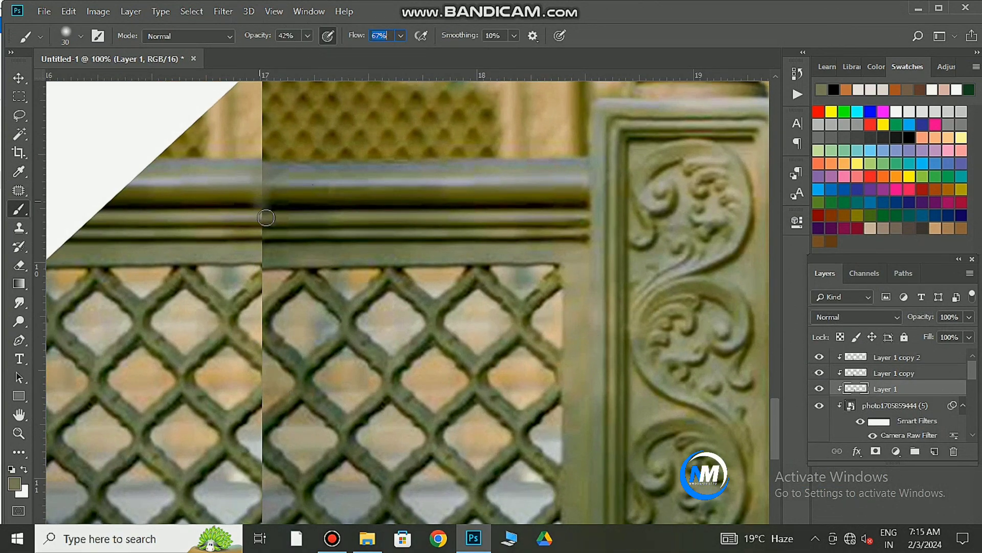
pyautogui.scroll(-2, 259, 290)
pyautogui.scroll(-2, 260, 358)
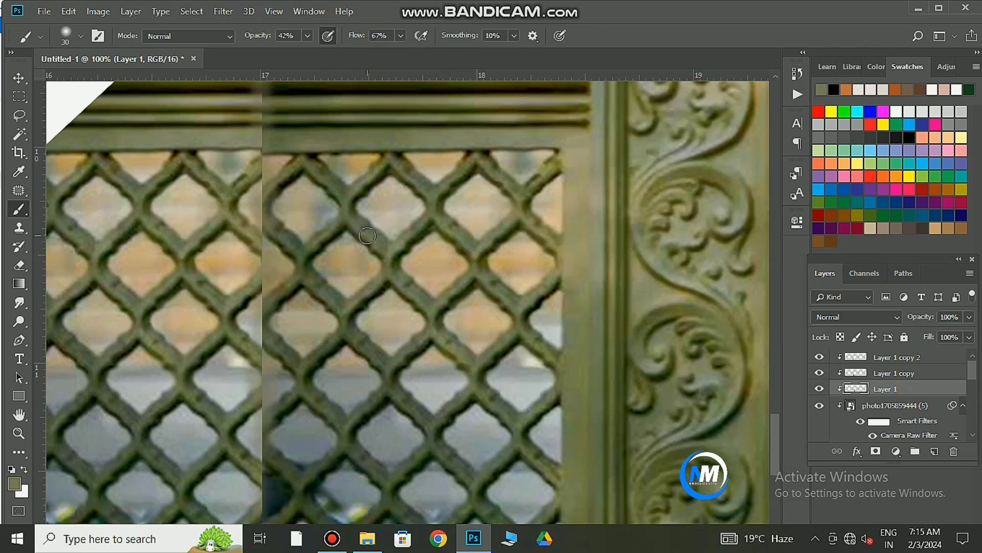
pyautogui.hotkey('ctrl', '0')
pyautogui.press('v')
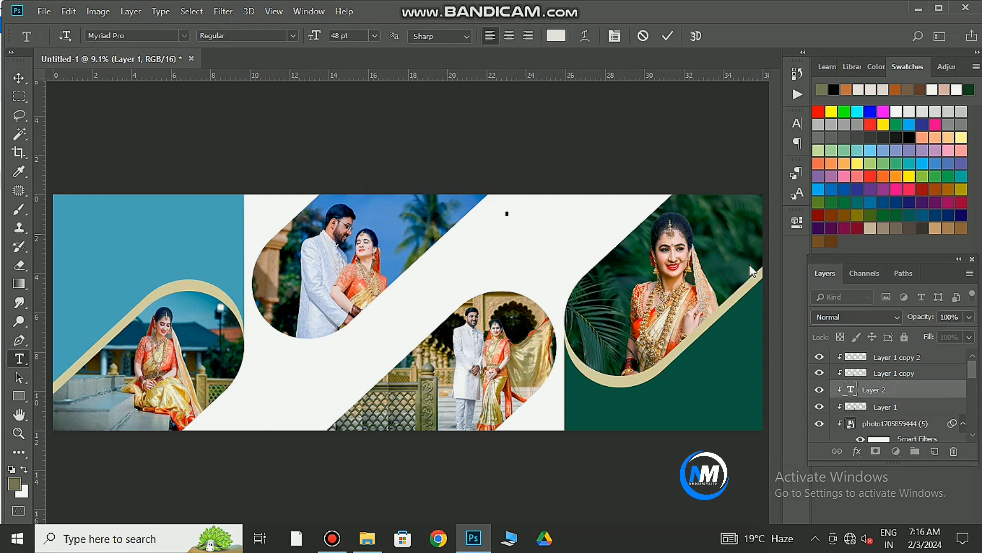
# - Add enlarged black 'The' and 'BEAUTIFUL' text lines on the white band
pyautogui.click(557, 35)
pyautogui.press('Return')
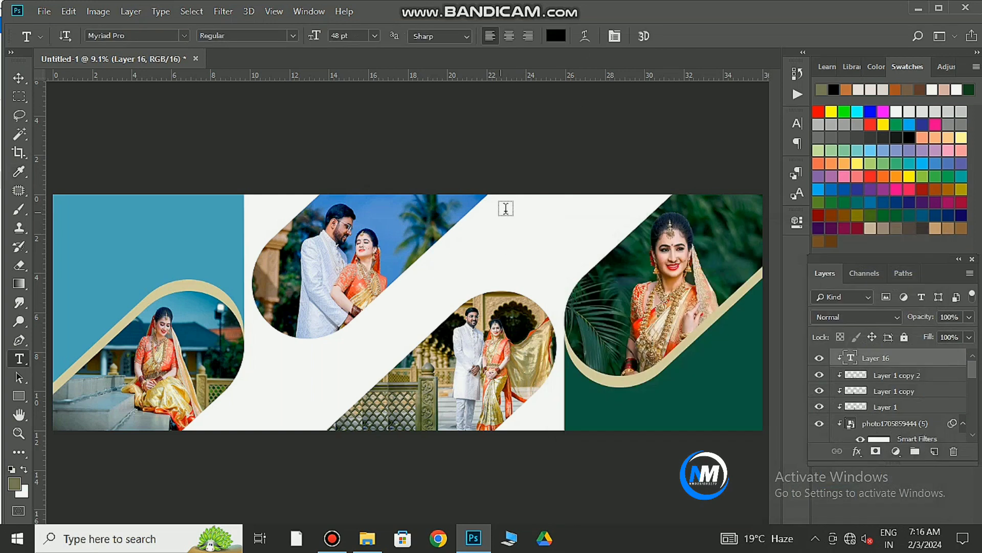
pyautogui.click(506, 208)
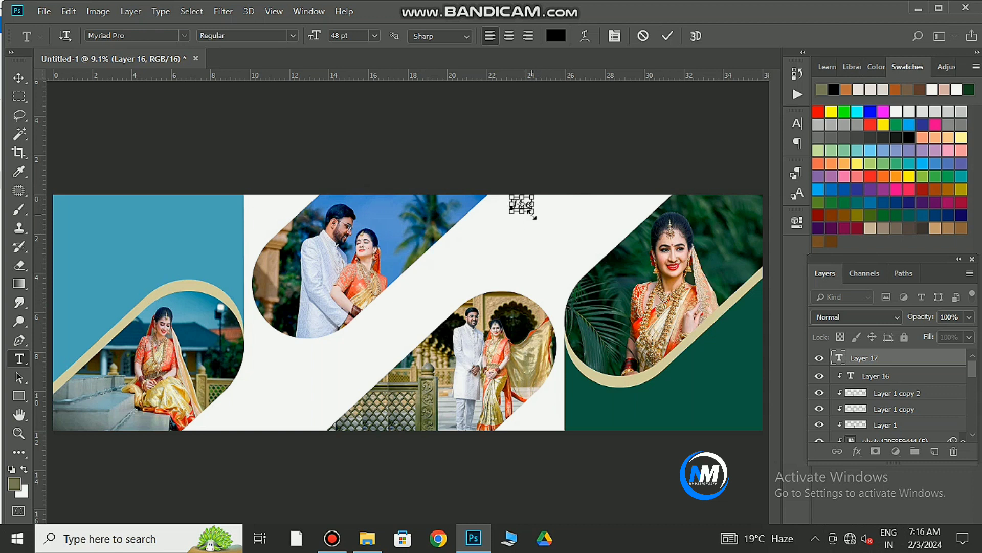
pyautogui.write('The')
pyautogui.moveTo(535, 217); pyautogui.dragTo(553, 233)
pyautogui.click(626, 189)
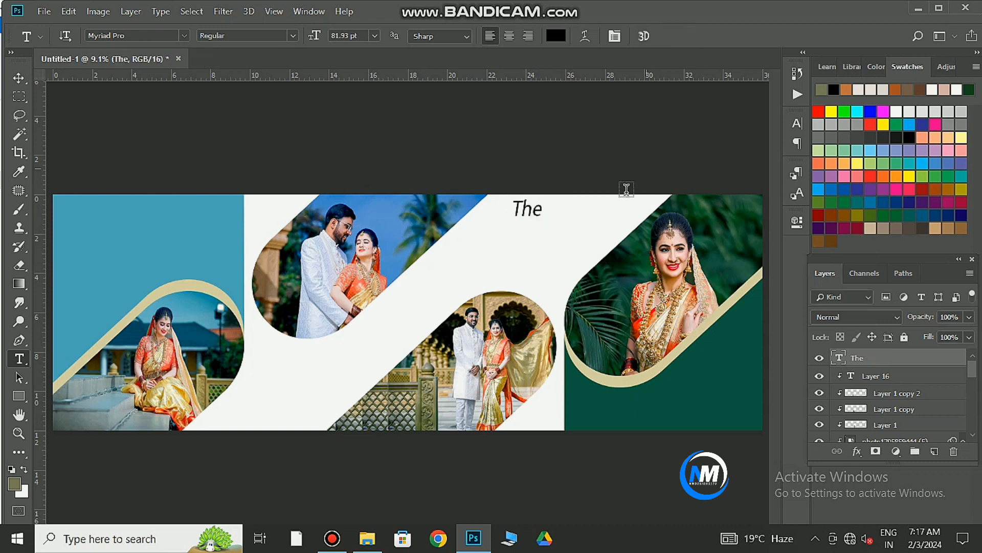
pyautogui.click(508, 232)
pyautogui.write('BEAUTIFUL')
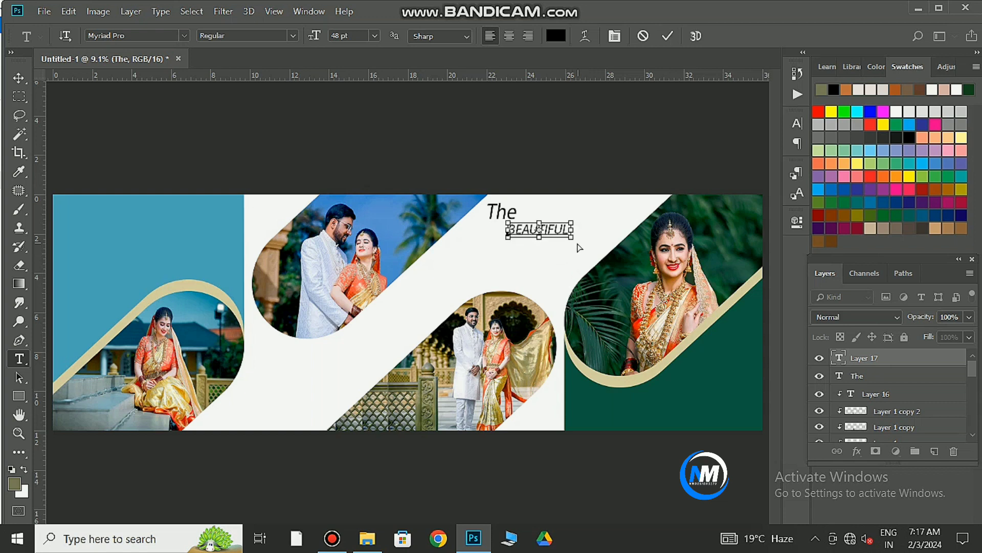
pyautogui.moveTo(577, 248); pyautogui.dragTo(586, 251)
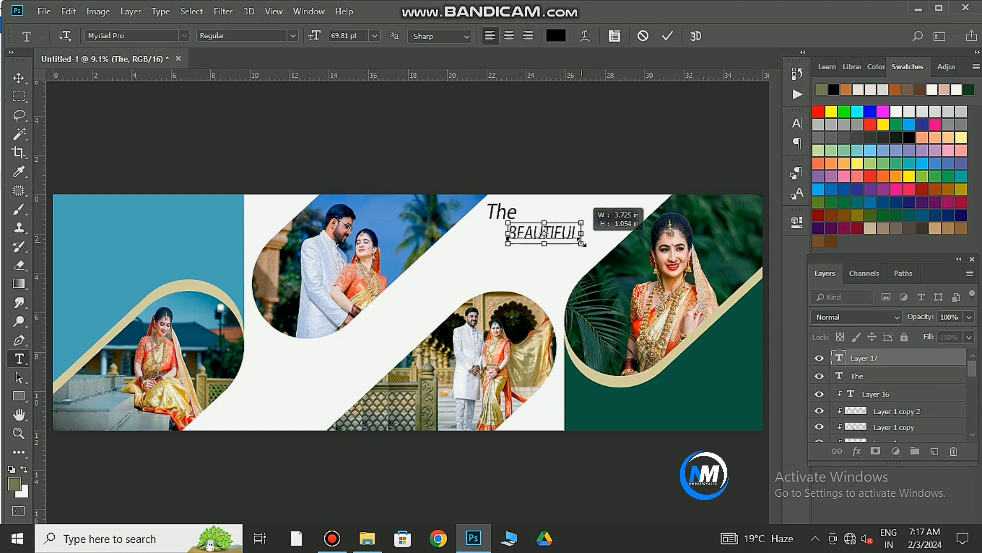
pyautogui.click(668, 36)
pyautogui.moveTo(543, 226); pyautogui.dragTo(541, 220)
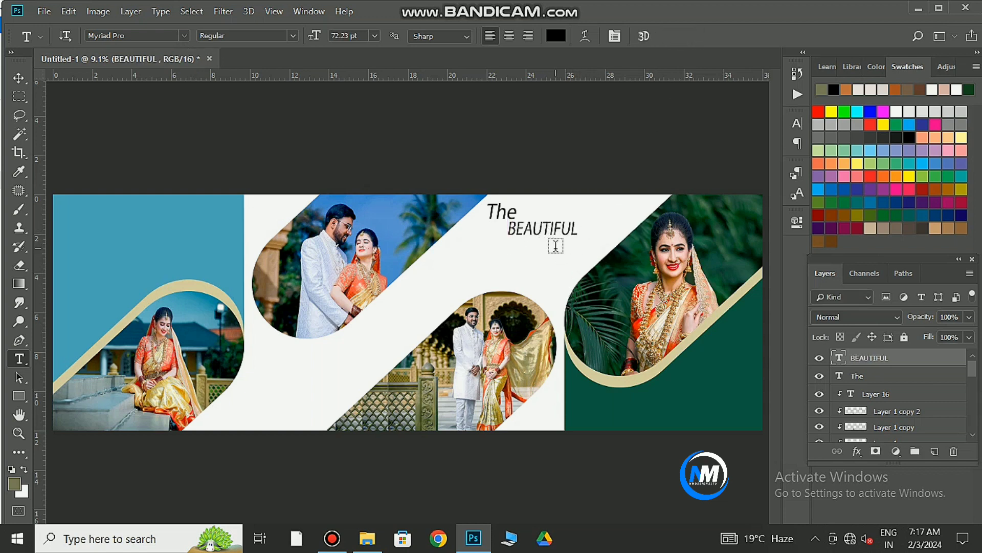
# - Add an enlarged 'Couple' line below BEAUTIFUL
pyautogui.click(546, 244)
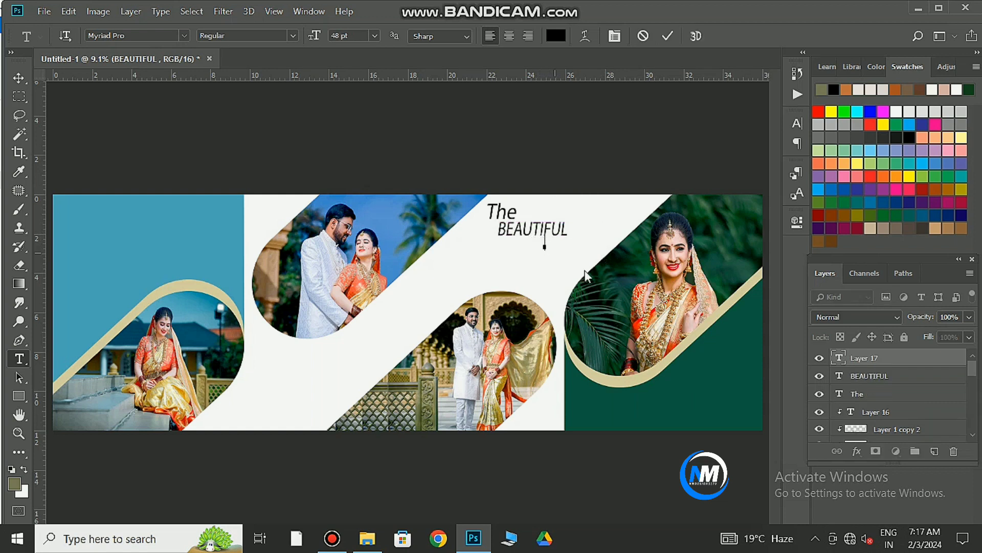
pyautogui.write('Coupl')
pyautogui.write('e')
pyautogui.moveTo(587, 254); pyautogui.dragTo(596, 263)
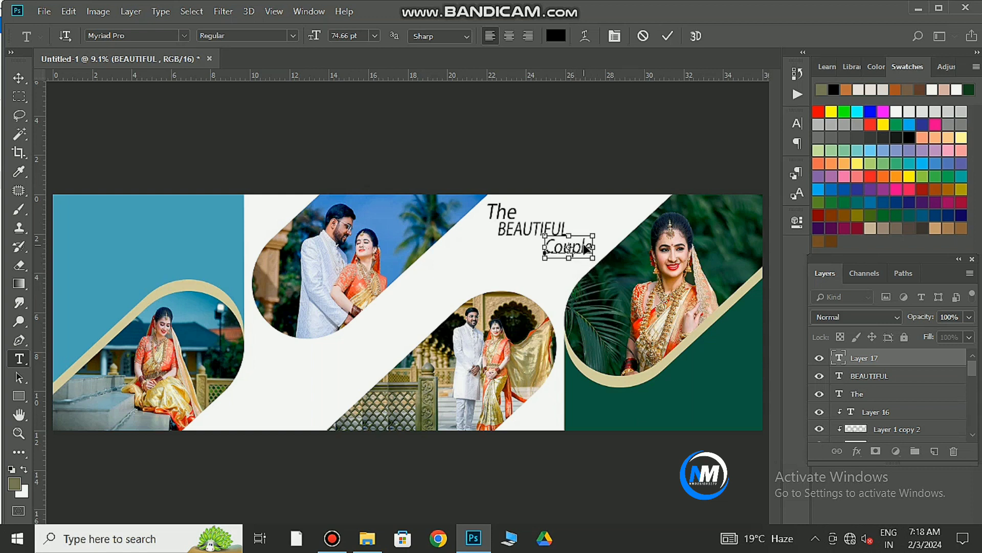
pyautogui.moveTo(587, 253); pyautogui.dragTo(582, 247)
pyautogui.hotkey('ctrl', 'Return')
# - Move the three-line title to the lower-left white band and shrink it slightly
pyautogui.press('v')
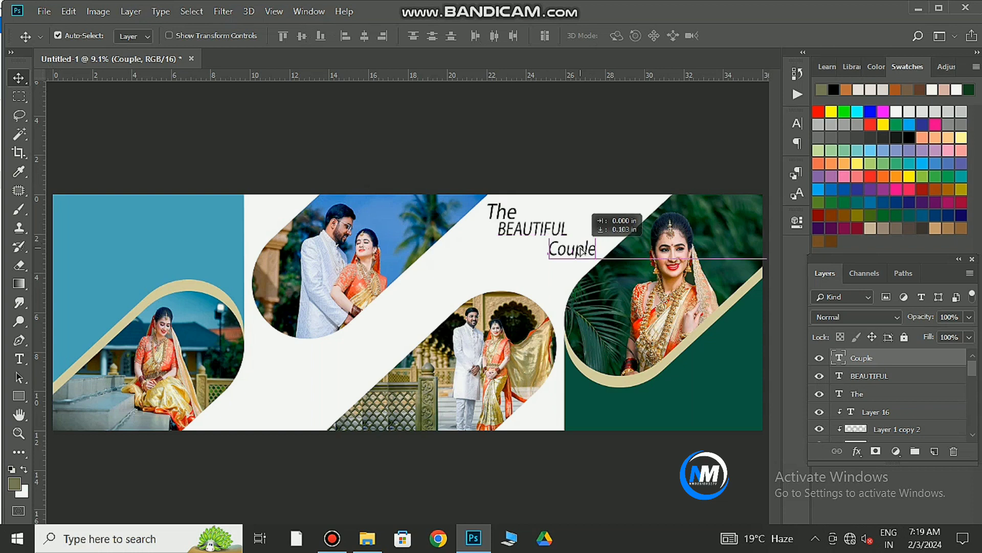
pyautogui.keyDown('shift'); pyautogui.click(864, 393); pyautogui.keyUp('shift')
pyautogui.moveTo(632, 289); pyautogui.dragTo(397, 448)
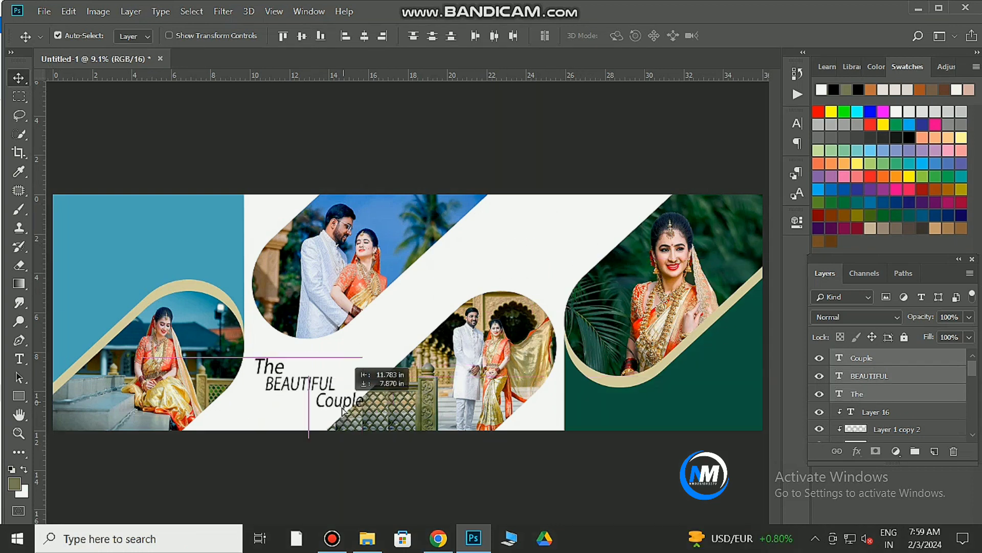
pyautogui.hotkey('ctrl', 't')
pyautogui.moveTo(237, 339); pyautogui.dragTo(248, 340)
pyautogui.moveTo(320, 363)
pyautogui.mouseDown()
pyautogui.moveTo(320, 396)
pyautogui.moveTo(320, 377)
pyautogui.moveTo(362, 399)
pyautogui.mouseUp()
pyautogui.click(657, 35)
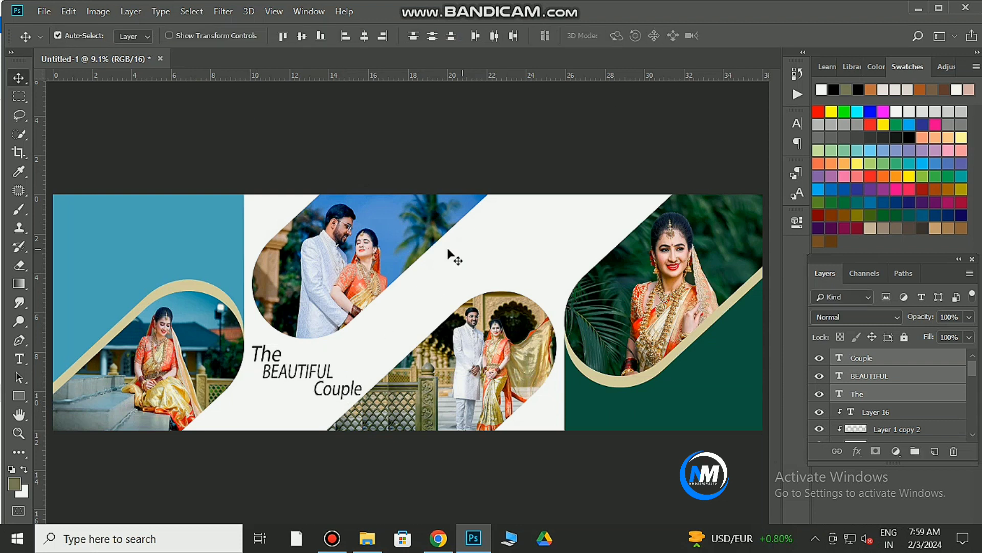
# - Add a large WEDDING word tilted along the upper white band
pyautogui.press('t')
pyautogui.click(524, 223)
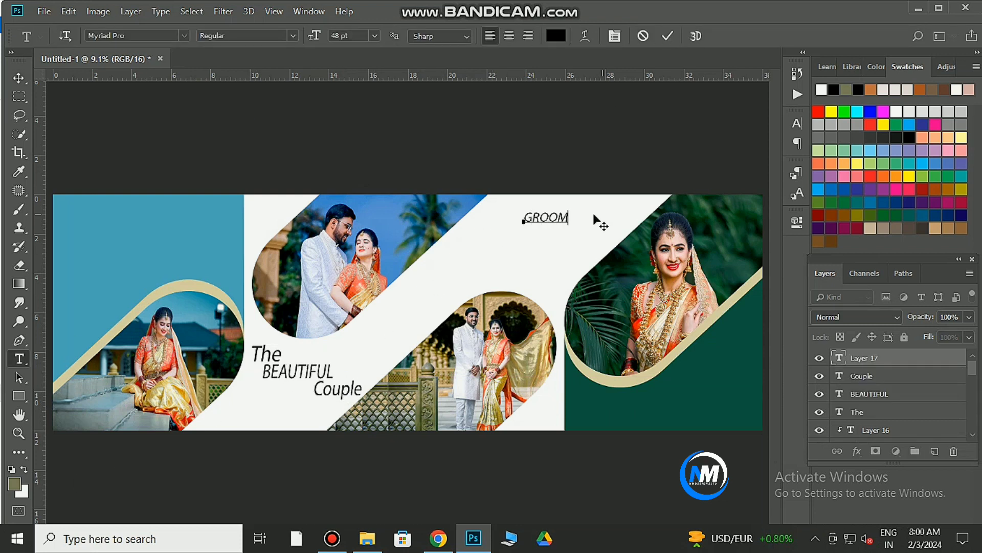
pyautogui.write('WEDDING')
pyautogui.moveTo(557, 232)
pyautogui.mouseDown()
pyautogui.moveTo(579, 250)
pyautogui.moveTo(634, 241)
pyautogui.moveTo(415, 312)
pyautogui.mouseUp()
pyautogui.moveTo(527, 270); pyautogui.dragTo(476, 266)
pyautogui.moveTo(425, 307); pyautogui.dragTo(413, 310)
pyautogui.click(534, 399)
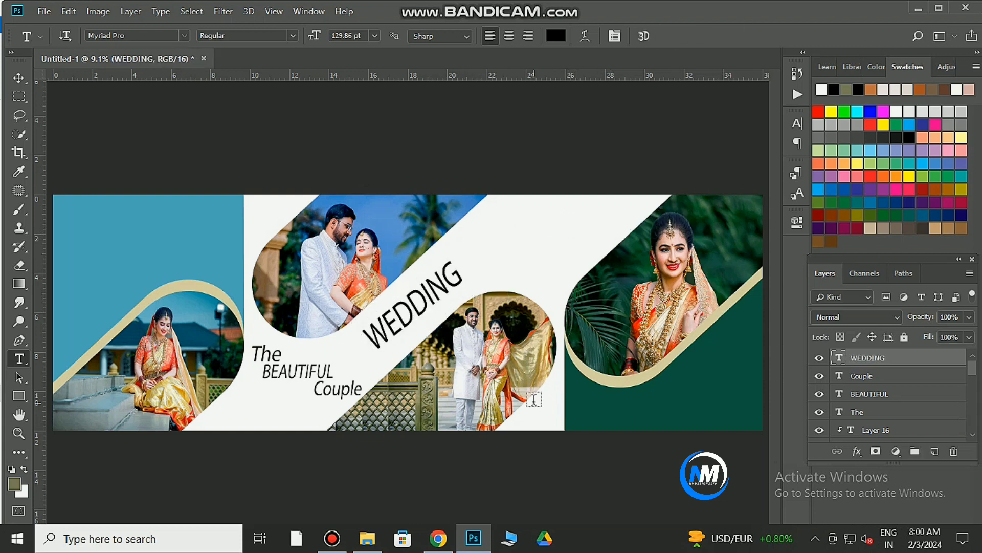
# - In File Explorer, go through the fram png and album design files folders to the wedding text file
pyautogui.hotkey('ctrl', 'z')
pyautogui.click(367, 538)
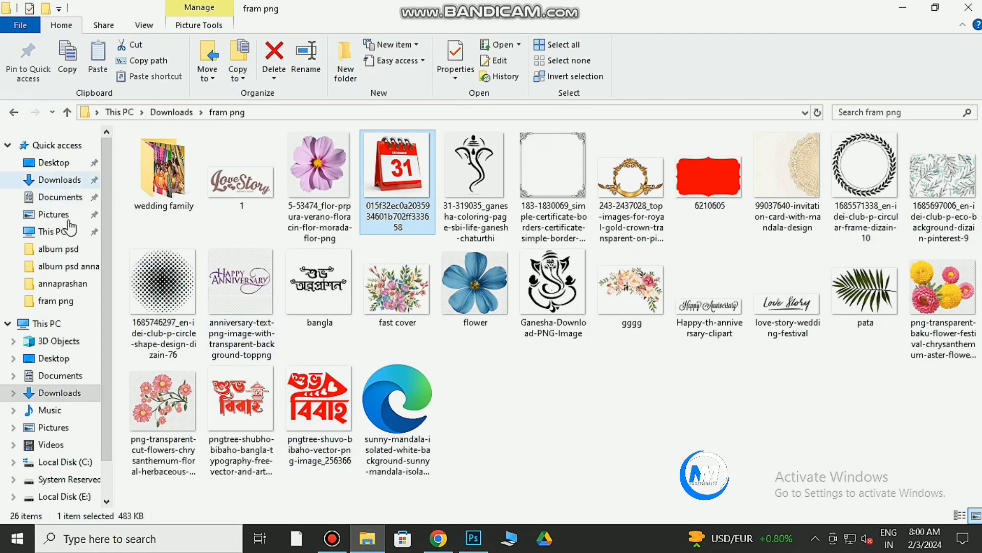
pyautogui.click(65, 461)
pyautogui.doubleClick(169, 109)
pyautogui.doubleClick(177, 156)
# - Open WEDDING TEXT PNG.psd and drag its text layers into the album spread
pyautogui.doubleClick(179, 180)
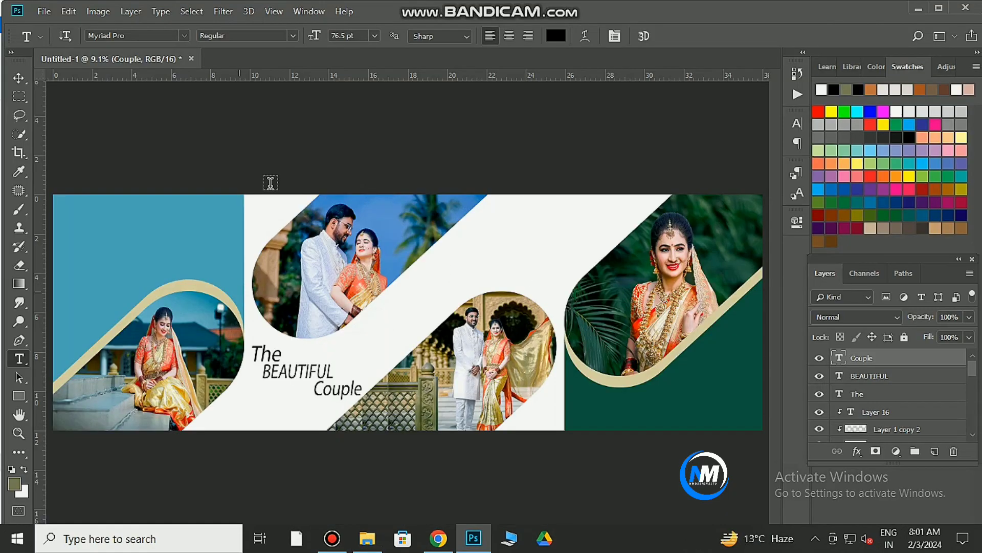
pyautogui.moveTo(333, 428); pyautogui.dragTo(529, 223)
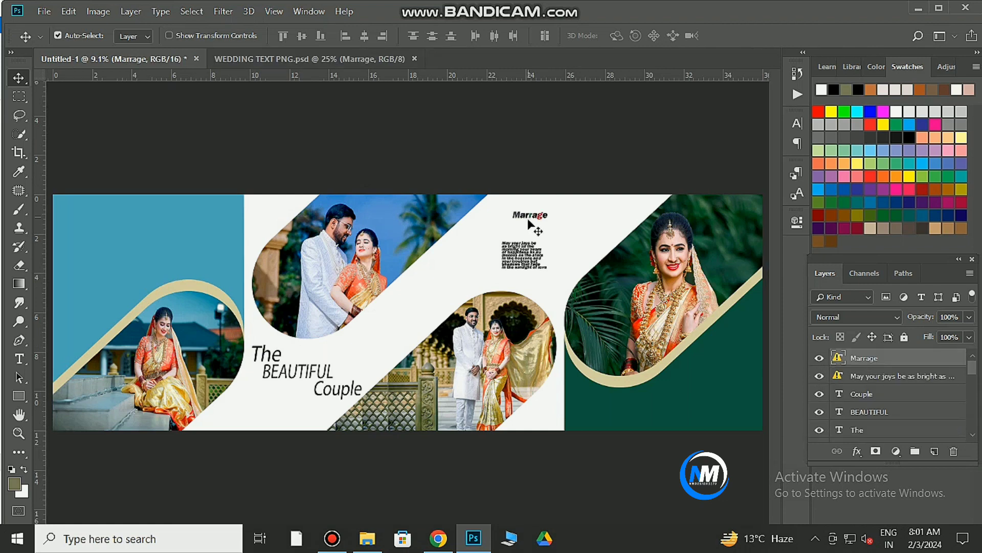
pyautogui.click(522, 254)
pyautogui.press('Return')
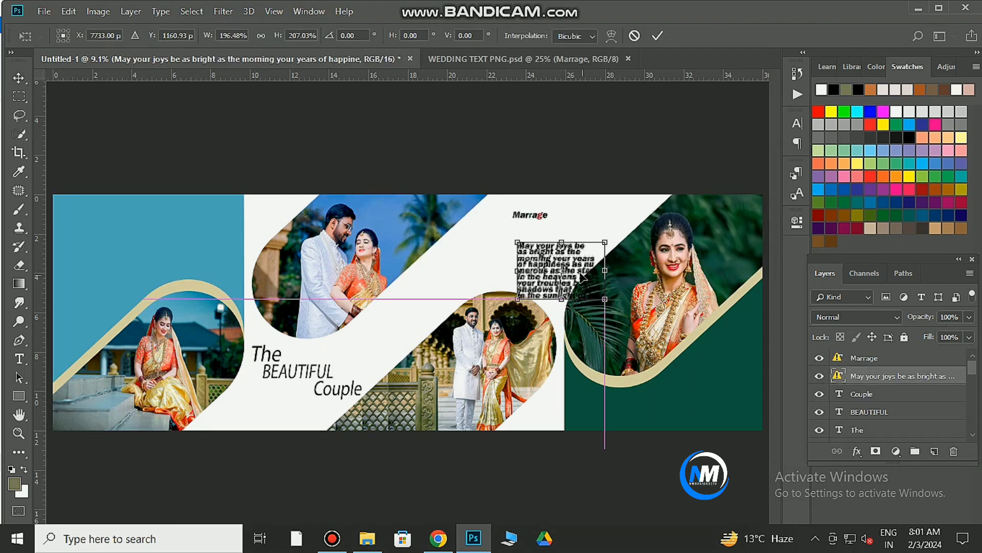
# - Set the quote text's letter spacing to 25 and adjust its line spacing
pyautogui.click(19, 359)
pyautogui.click(529, 253)
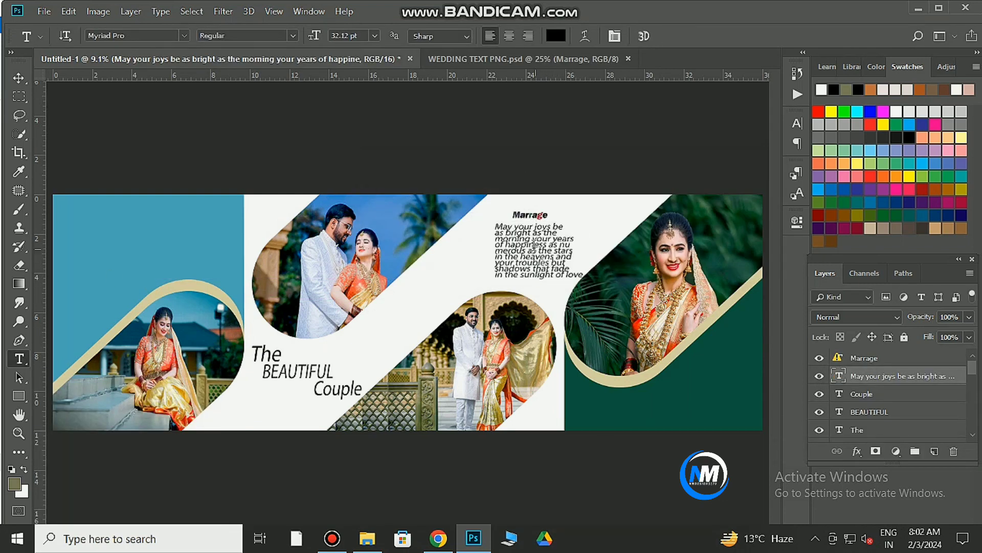
pyautogui.hotkey('ctrl', 'a')
pyautogui.click(797, 123)
pyautogui.click(691, 160)
pyautogui.click(770, 175)
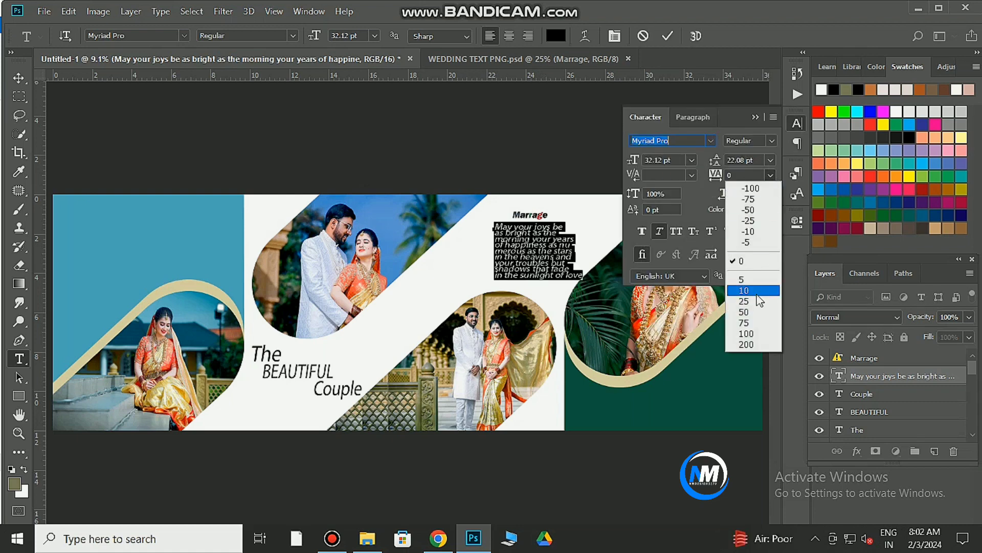
pyautogui.click(747, 287)
pyautogui.click(770, 160)
pyautogui.click(749, 173)
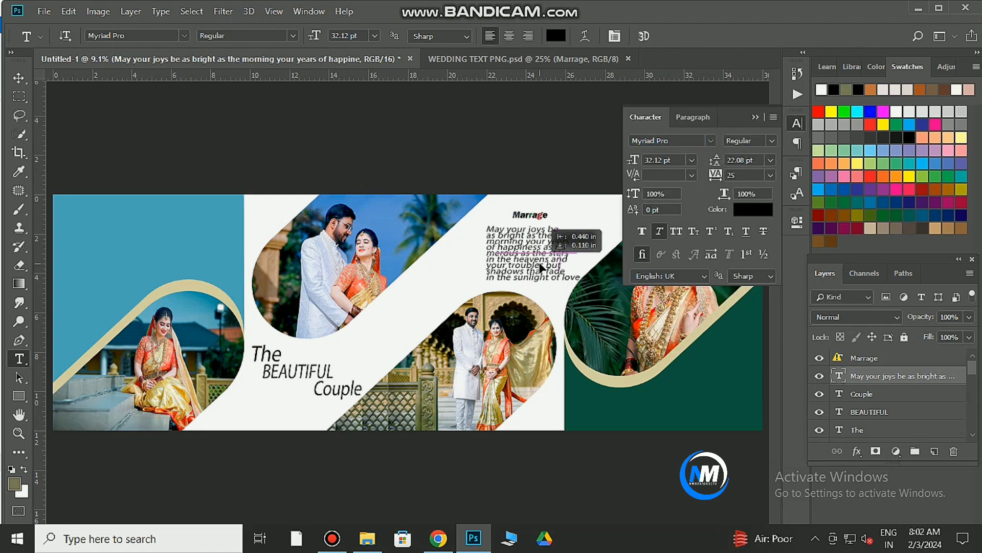
# - Enlarge the Marrage heading in light blue, then delete the quote and heading layers
pyautogui.click(530, 214)
pyautogui.moveTo(535, 218); pyautogui.dragTo(546, 215)
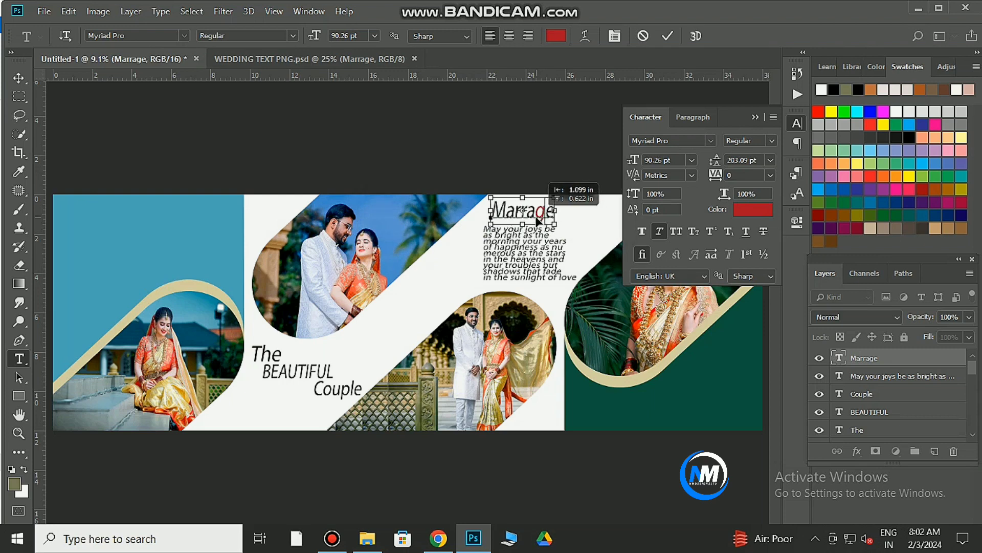
pyautogui.click(753, 209)
pyautogui.click(192, 301)
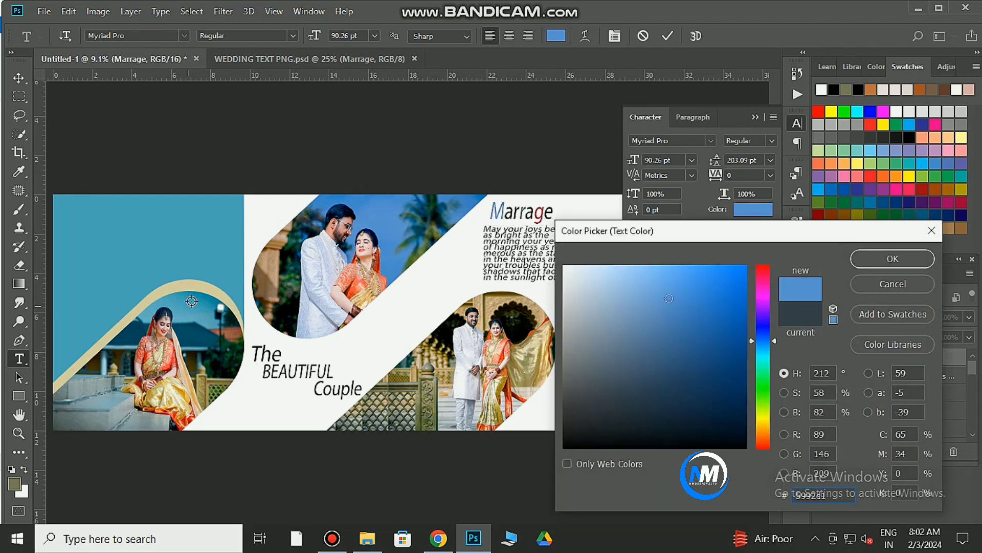
pyautogui.click(891, 256)
pyautogui.press('v')
pyautogui.moveTo(548, 218); pyautogui.dragTo(539, 218)
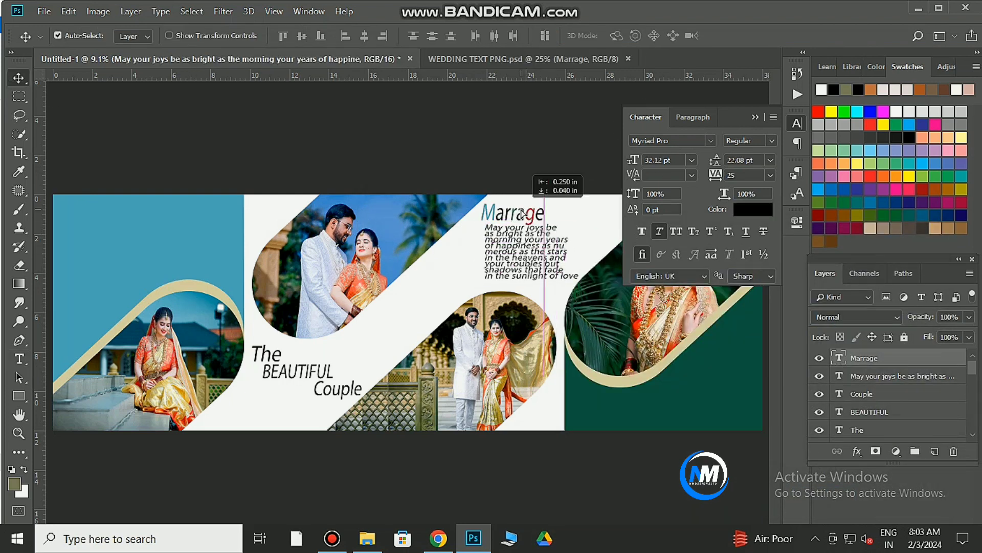
pyautogui.press('Delete')
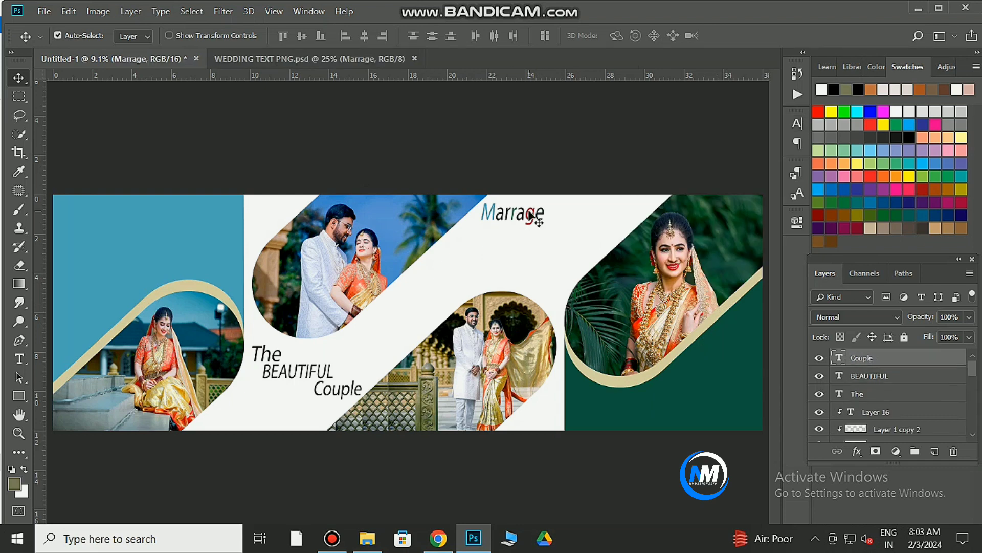
pyautogui.press('Delete')
# - Draw a tall rounded bar and rotate it diagonally along the lower-left edge
pyautogui.click(56, 410)
pyautogui.moveTo(510, 209); pyautogui.dragTo(527, 335)
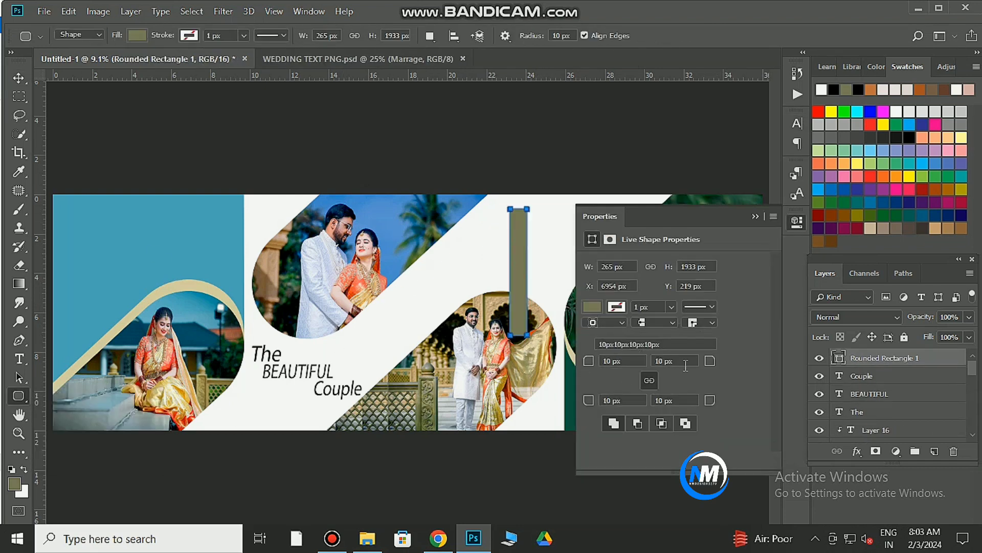
pyautogui.press('v')
pyautogui.moveTo(519, 272); pyautogui.dragTo(205, 435)
pyautogui.hotkey('ctrl', 't')
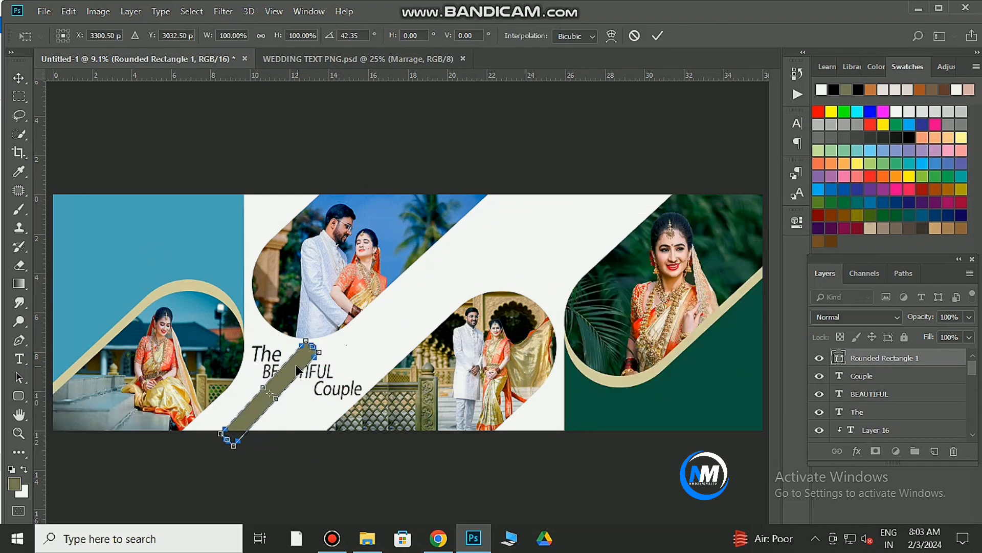
pyautogui.moveTo(236, 362); pyautogui.dragTo(280, 410)
pyautogui.moveTo(211, 445)
pyautogui.mouseDown()
pyautogui.moveTo(235, 412)
pyautogui.moveTo(296, 408)
pyautogui.moveTo(336, 421)
pyautogui.mouseUp()
pyautogui.click(657, 35)
# - Fill the bar with sampled blue and duplicate copies into the upper white band
pyautogui.doubleClick(838, 358)
pyautogui.click(196, 305)
pyautogui.press('Return')
pyautogui.press('v')
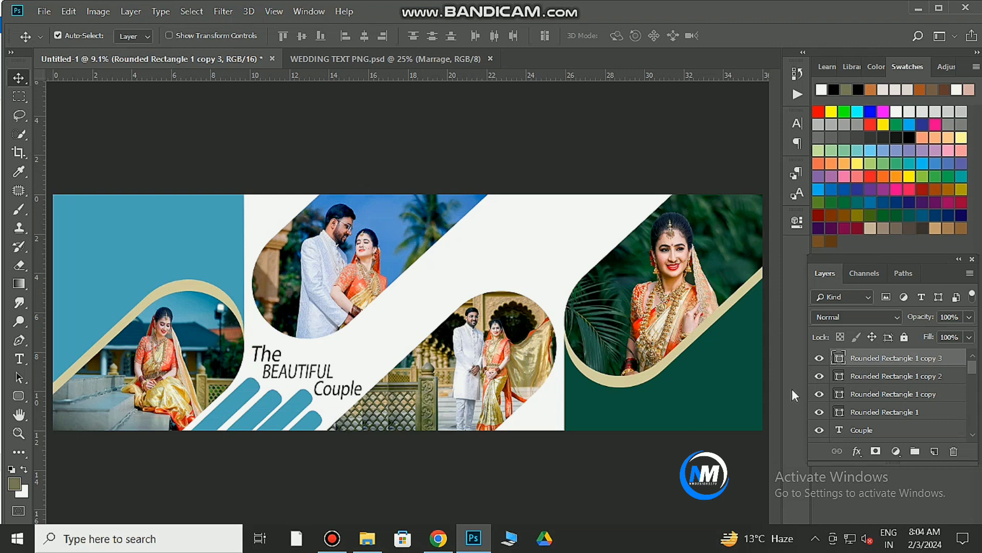
pyautogui.moveTo(254, 394)
pyautogui.mouseDown()
pyautogui.moveTo(505, 220)
pyautogui.moveTo(507, 245)
pyautogui.moveTo(592, 220)
pyautogui.moveTo(573, 225)
pyautogui.mouseUp()
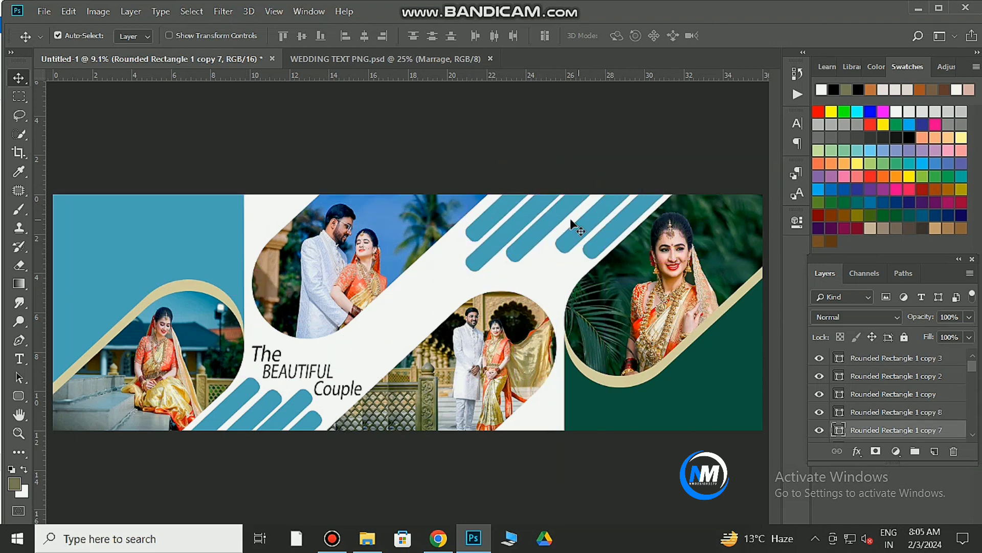
pyautogui.moveTo(511, 219); pyautogui.dragTo(499, 210)
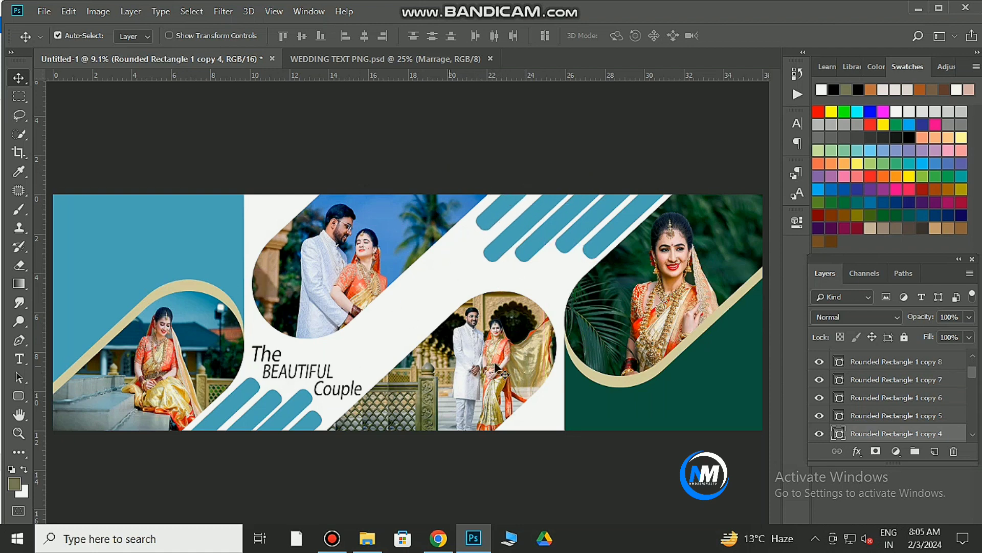
# - Recolour the upper-right bars dark green
pyautogui.click(604, 381)
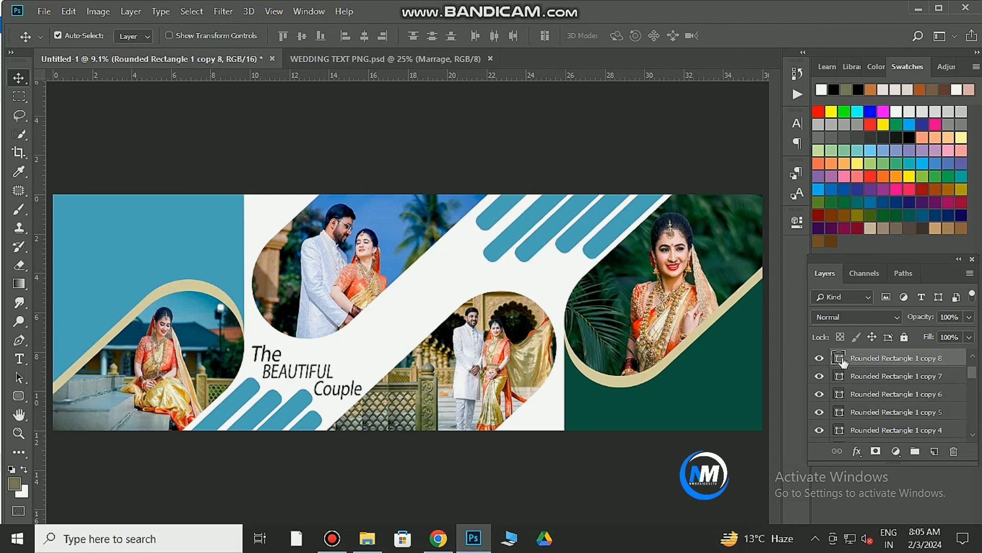
pyautogui.doubleClick(839, 375)
pyautogui.click(665, 333)
pyautogui.click(877, 430)
pyautogui.doubleClick(839, 358)
pyautogui.click(876, 267)
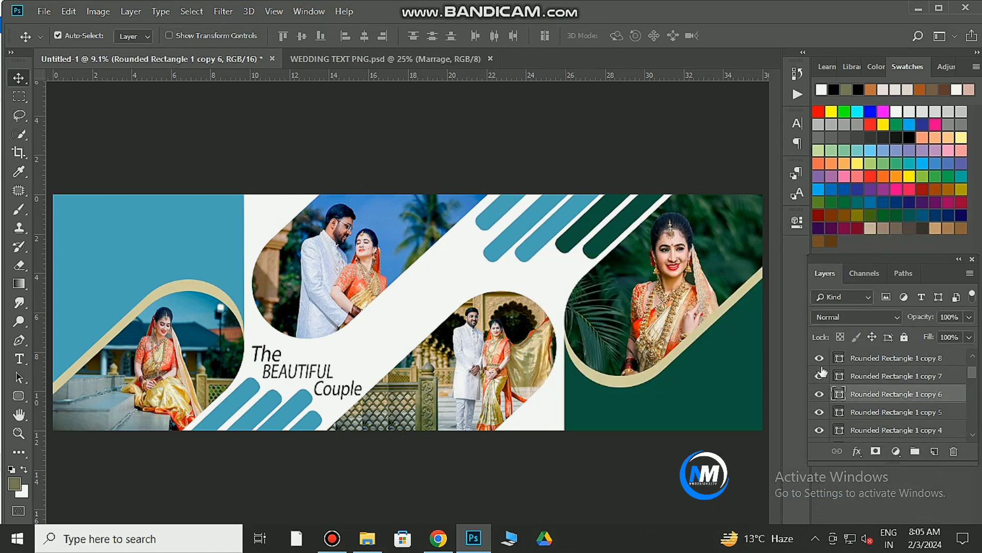
pyautogui.doubleClick(840, 412)
pyautogui.click(532, 246)
pyautogui.click(876, 267)
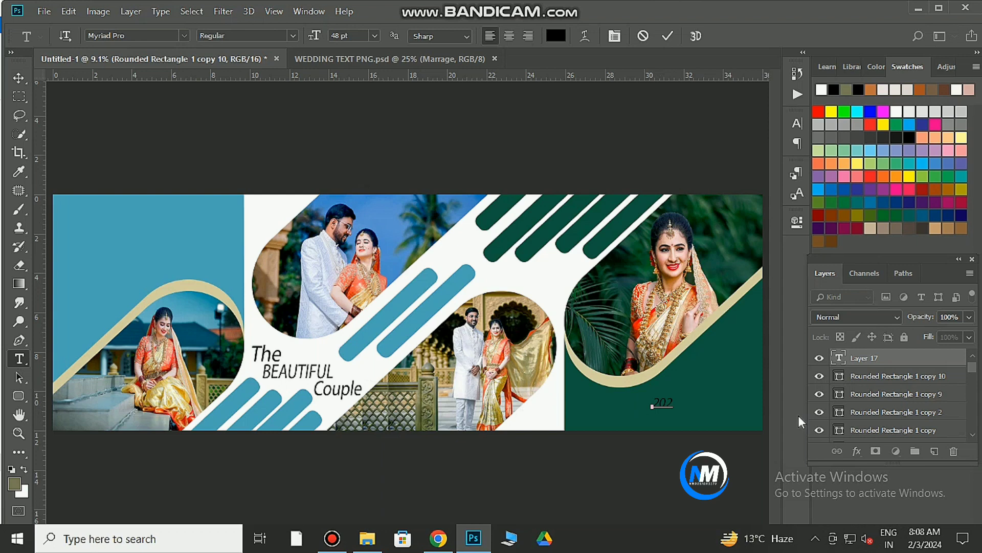
# - Finish 2024 at bottom right and set BRIDE at top left in Segoe Script
pyautogui.write('4')
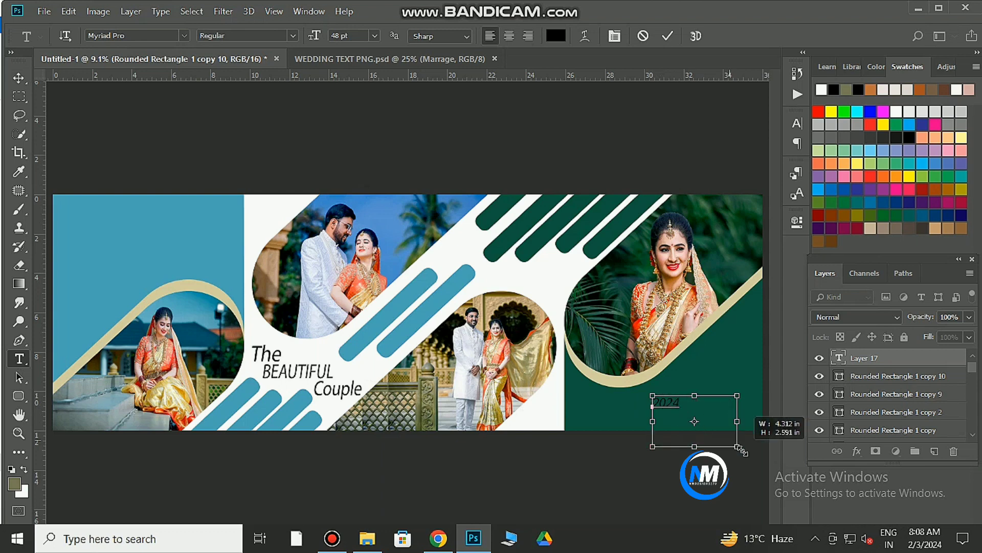
pyautogui.moveTo(673, 408); pyautogui.dragTo(757, 425)
pyautogui.click(73, 233)
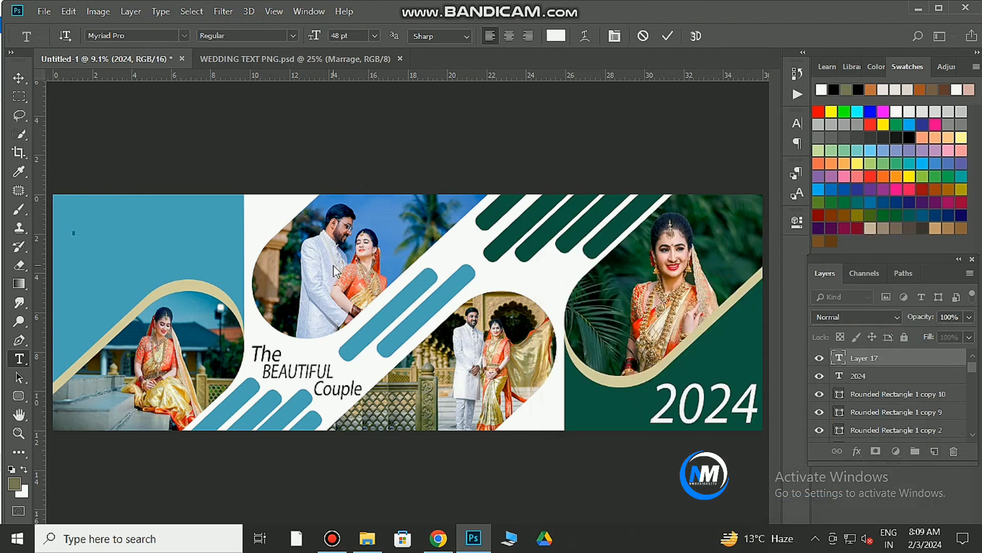
pyautogui.write('BRIF')
pyautogui.moveTo(99, 235); pyautogui.dragTo(243, 286)
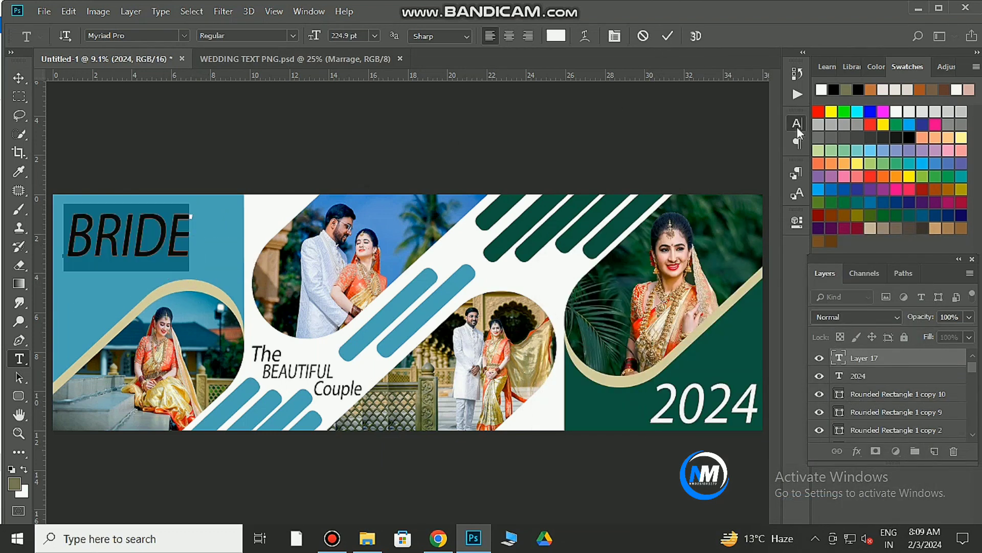
pyautogui.click(797, 123)
pyautogui.click(711, 140)
pyautogui.click(793, 203)
# - Nudge BRIDE left and 2024 right into their final positions
pyautogui.click(19, 78)
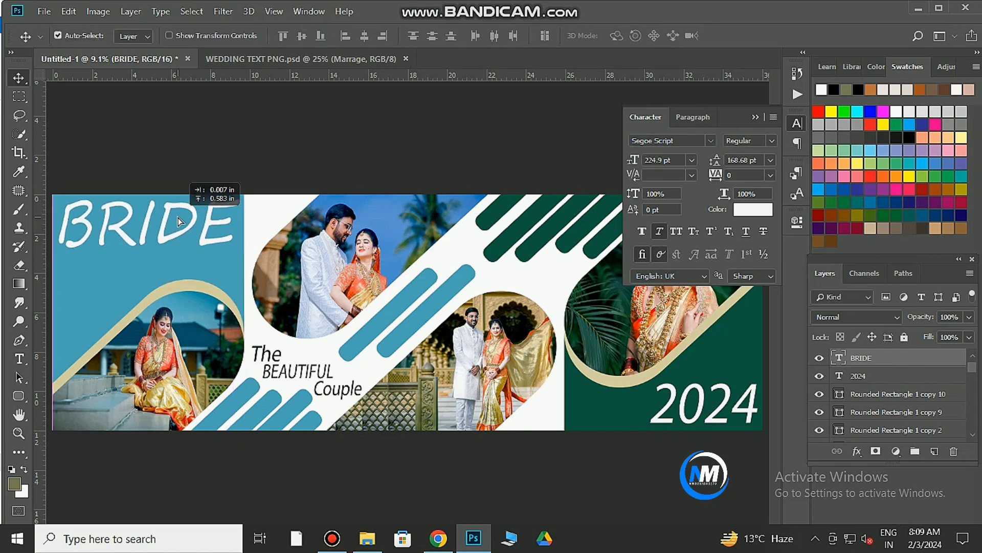
pyautogui.moveTo(186, 241); pyautogui.dragTo(176, 241)
pyautogui.doubleClick(700, 409)
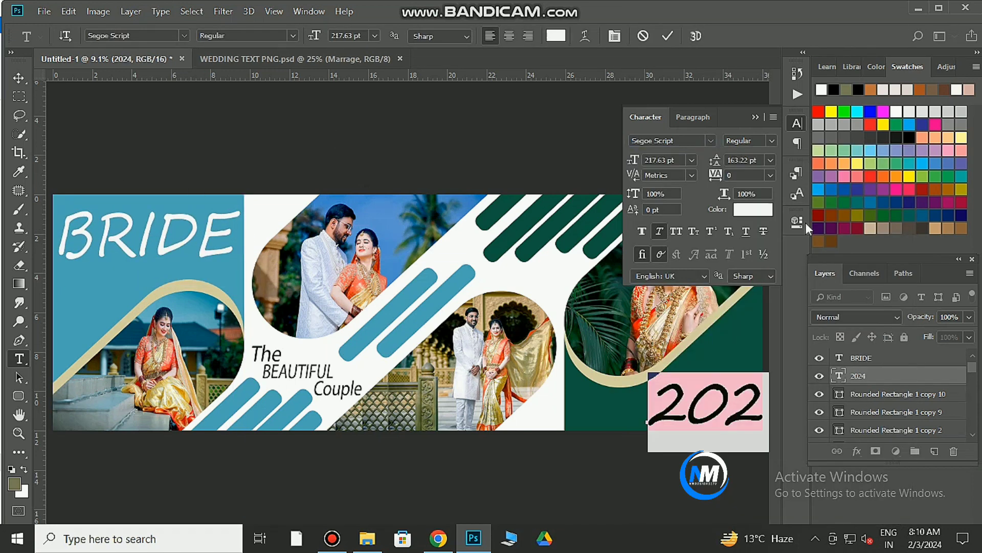
pyautogui.moveTo(740, 431); pyautogui.dragTo(759, 431)
pyautogui.press('Escape')
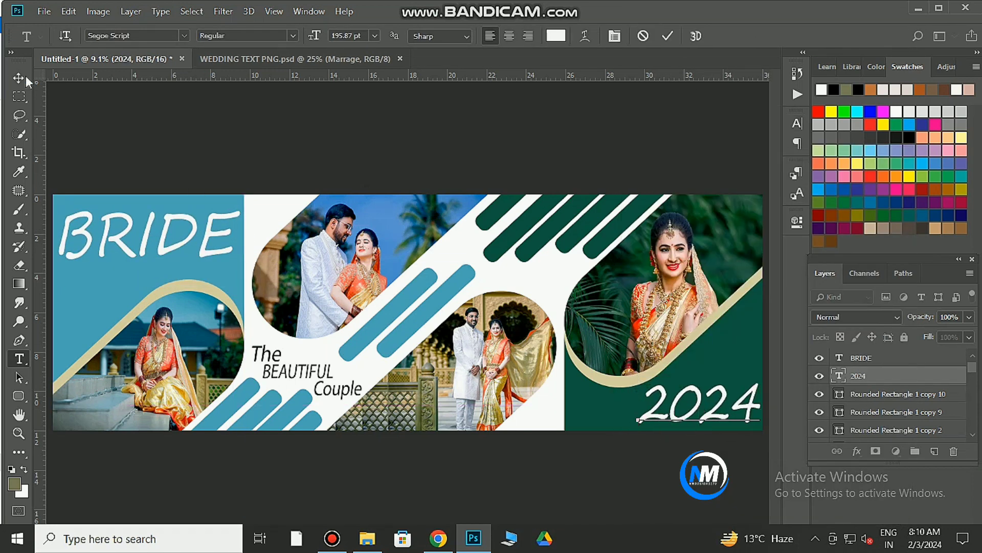
pyautogui.press('v')
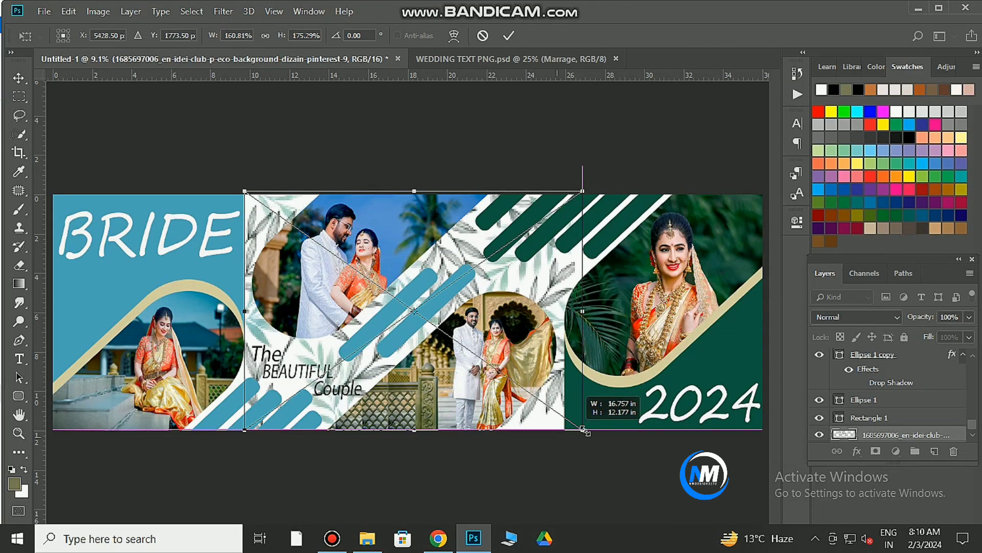
# - Commit the placed leaf image and soften it with a Gaussian Blur of about 36 px
pyautogui.press('Return')
pyautogui.click(223, 11)
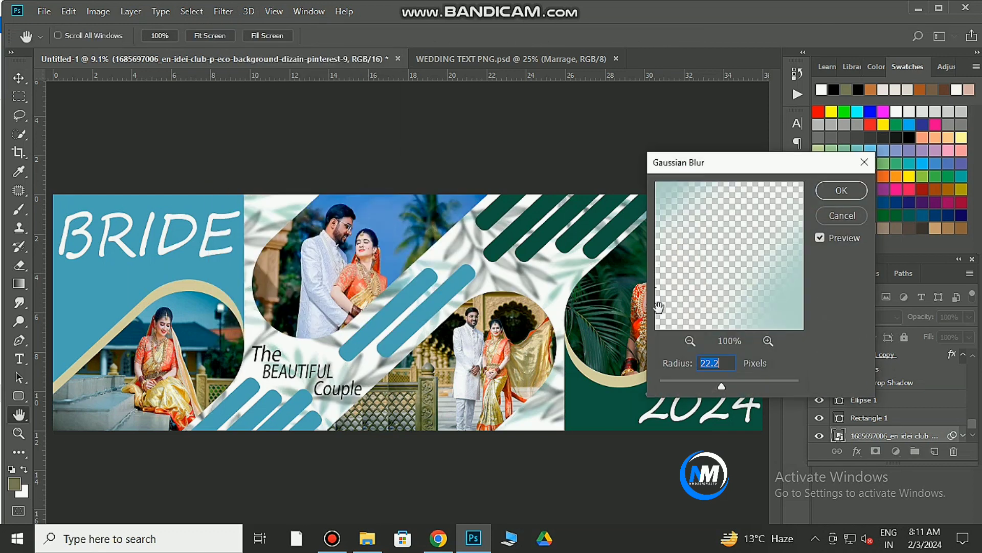
pyautogui.moveTo(723, 384); pyautogui.dragTo(729, 384)
pyautogui.press('Return')
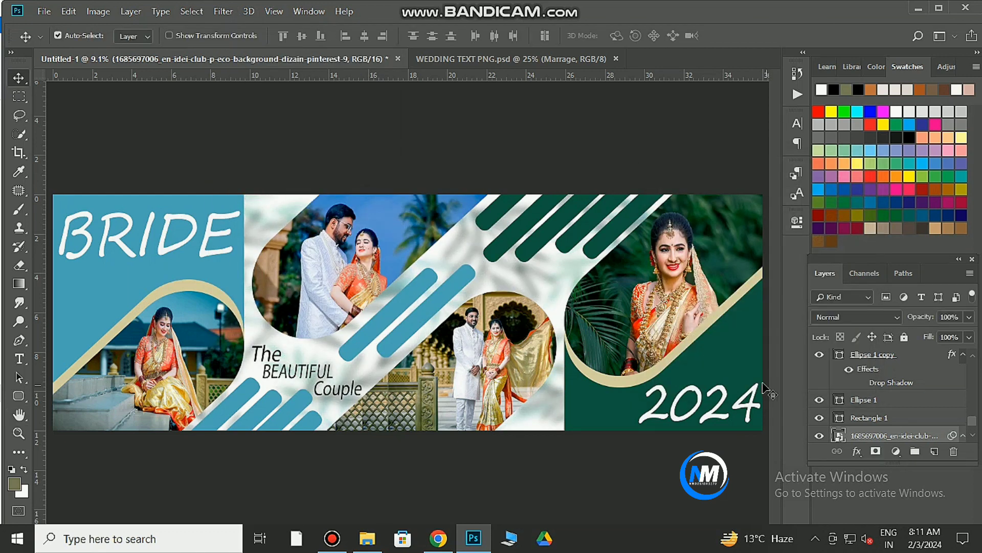
pyautogui.click(968, 317)
pyautogui.click(537, 239)
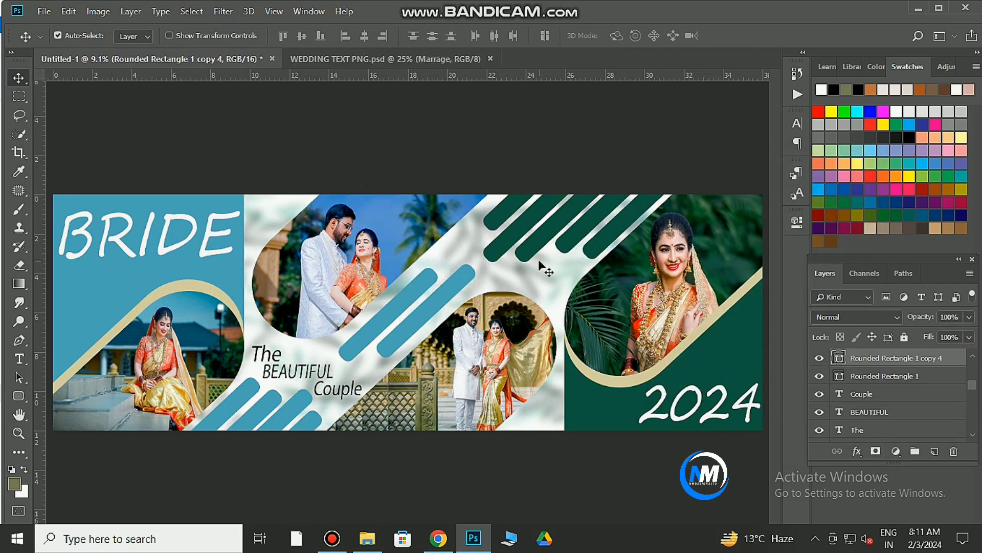